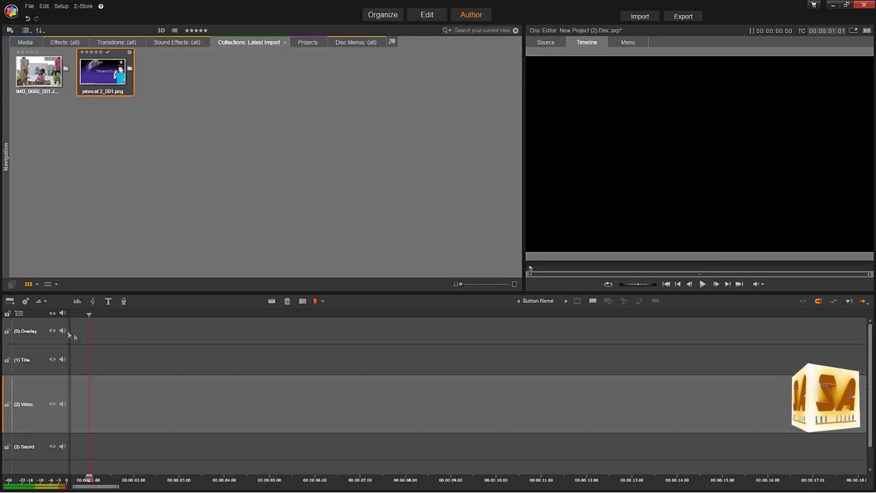
Configure the timeline settings to Regular (2D) imaging, HD 1280x720 size and a 30 (30p) frame rate.
{"action": "left_click", "coordinate": [26, 302]}
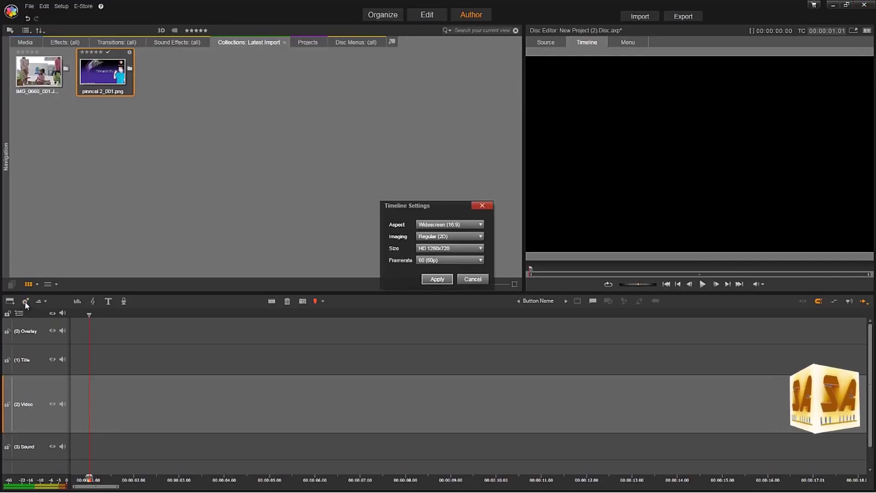
{"action": "left_click", "coordinate": [481, 237]}
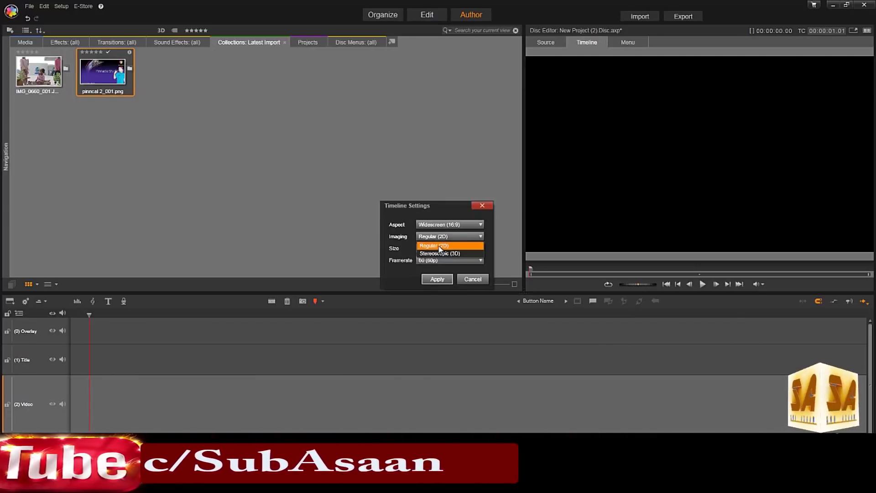
{"action": "left_click", "coordinate": [439, 248]}
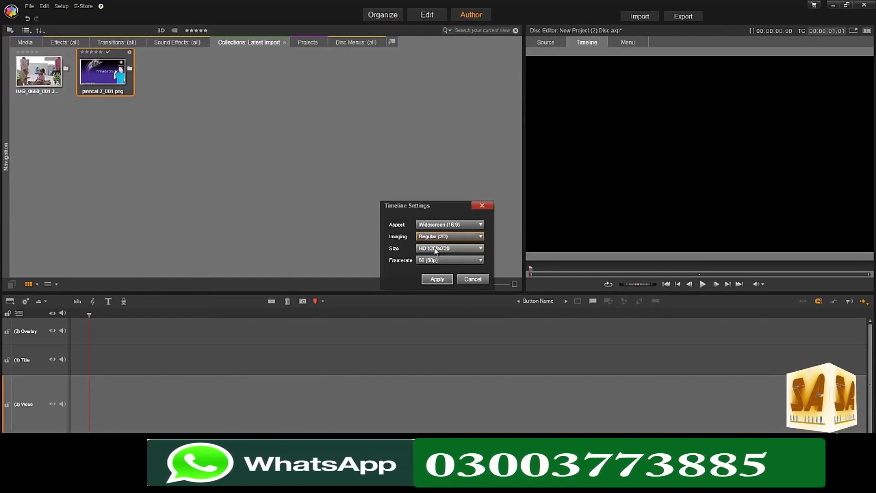
{"action": "left_click", "coordinate": [478, 249]}
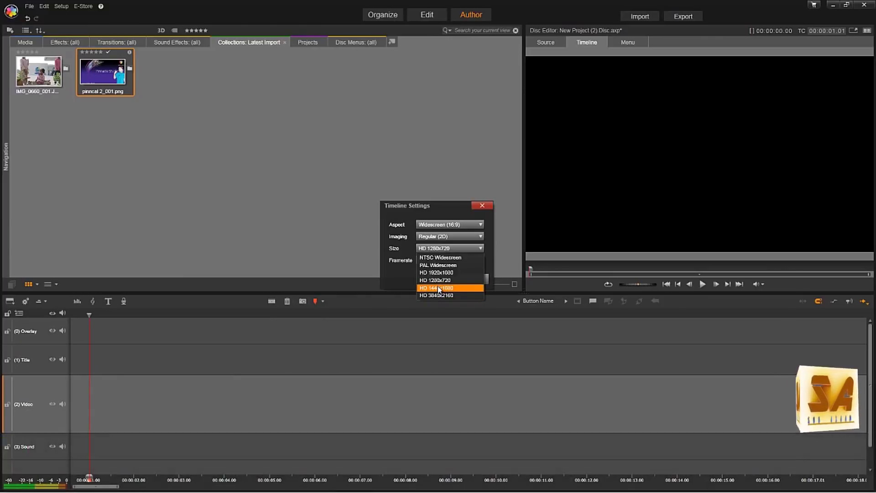
{"action": "left_click", "coordinate": [434, 281]}
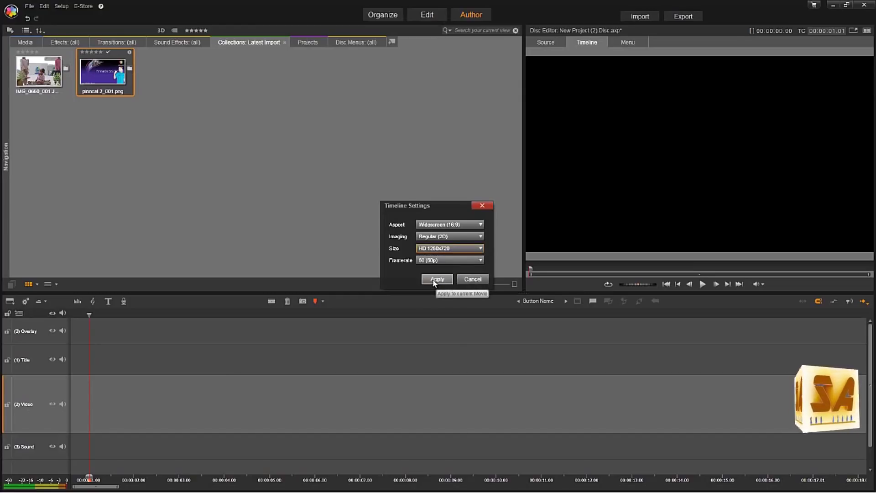
{"action": "left_click", "coordinate": [481, 261]}
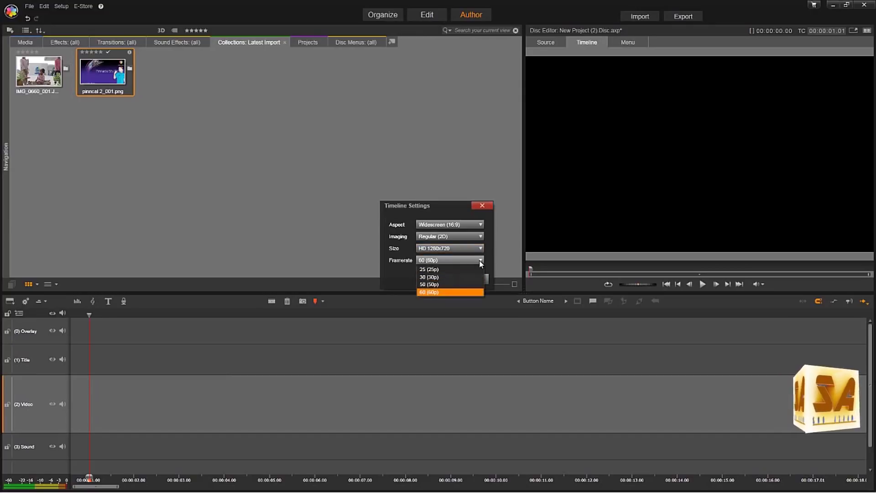
{"action": "left_click", "coordinate": [437, 279]}
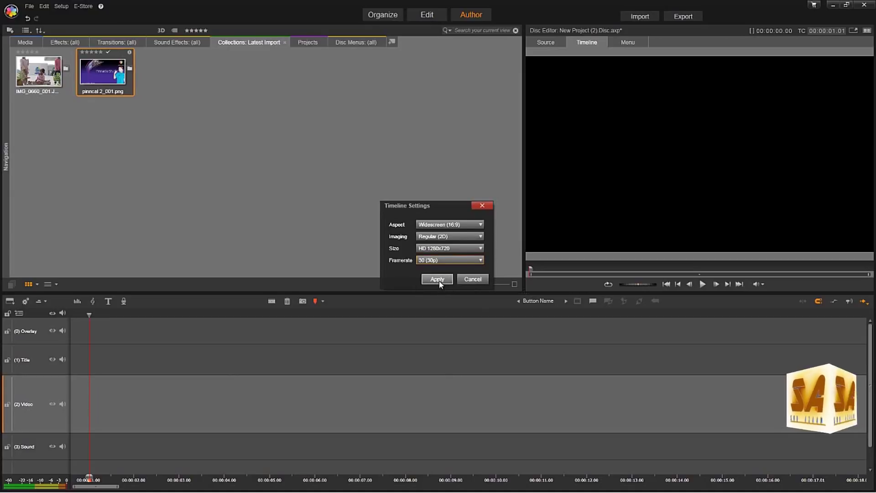
{"action": "left_click", "coordinate": [439, 280]}
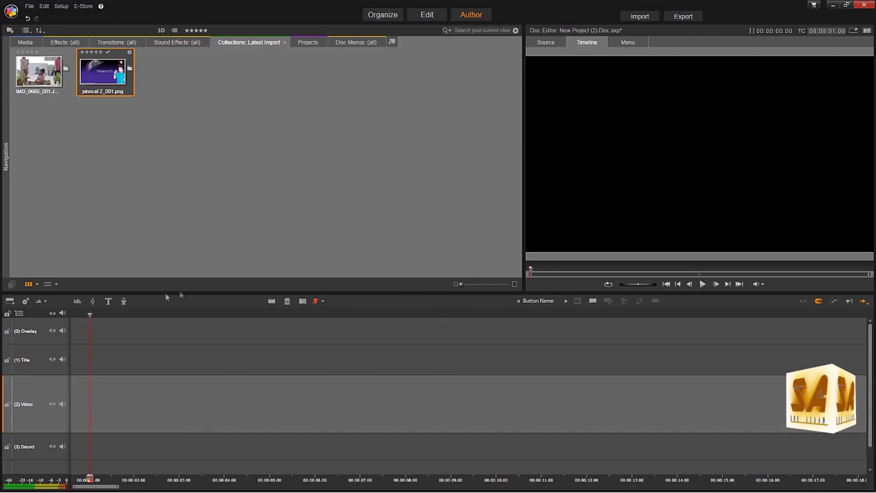
Hide and restore the Volume Keyframing and Title tools, and add the Transitions tool to the timeline toolbar.
{"action": "left_click", "coordinate": [10, 302]}
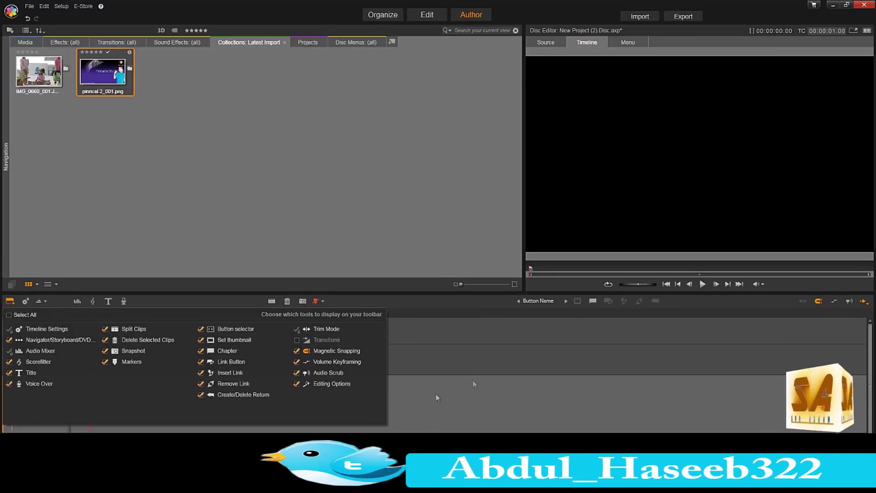
{"action": "left_click", "coordinate": [297, 362]}
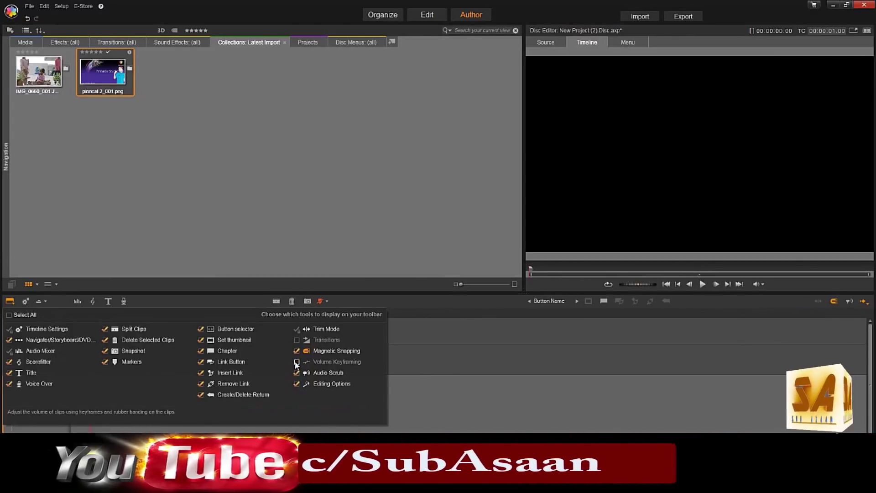
{"action": "left_click", "coordinate": [297, 363]}
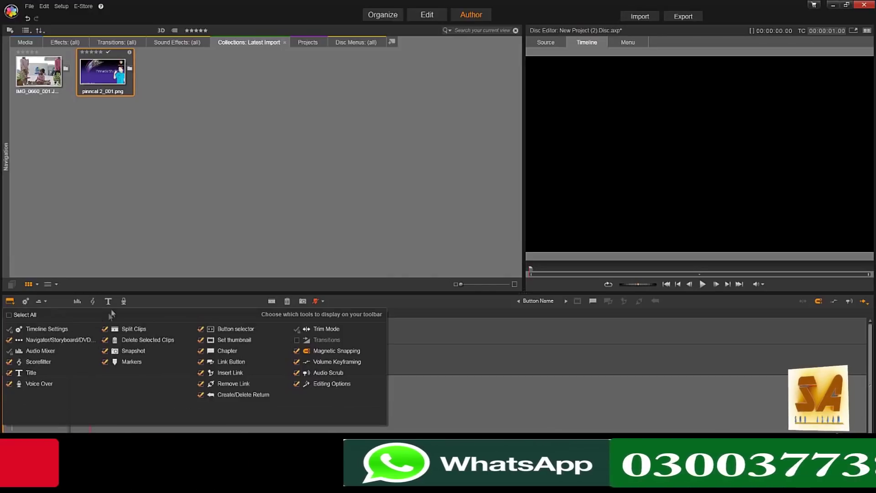
{"action": "left_click", "coordinate": [9, 373]}
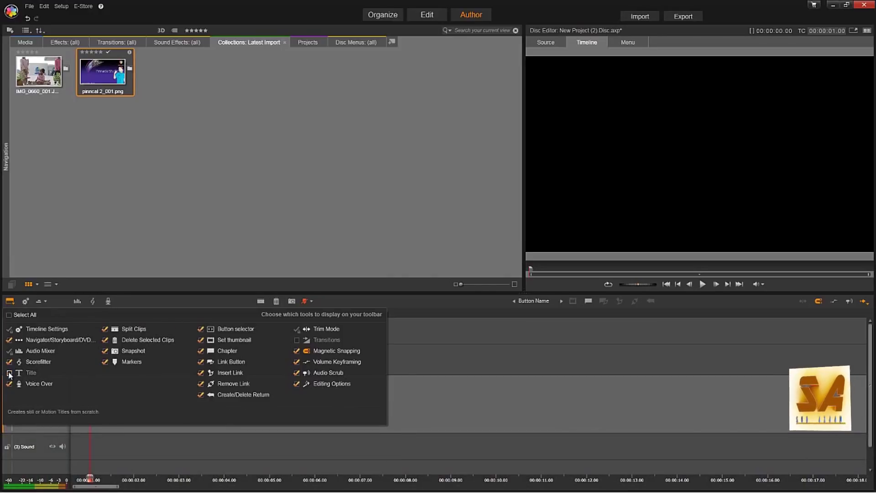
{"action": "left_click", "coordinate": [10, 373]}
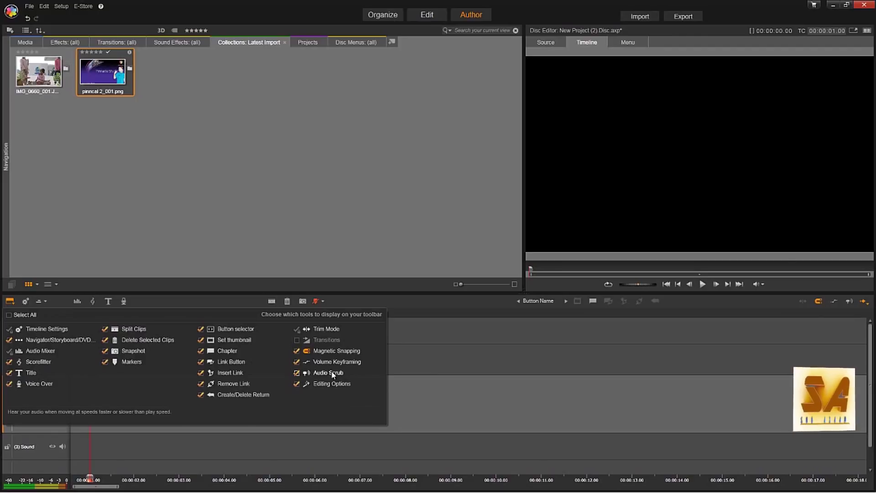
{"action": "left_click", "coordinate": [297, 341]}
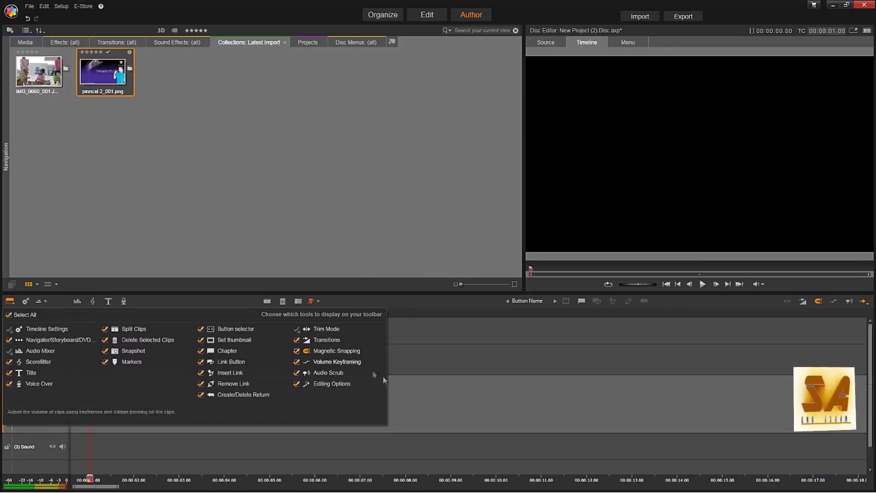
{"action": "left_click", "coordinate": [419, 389]}
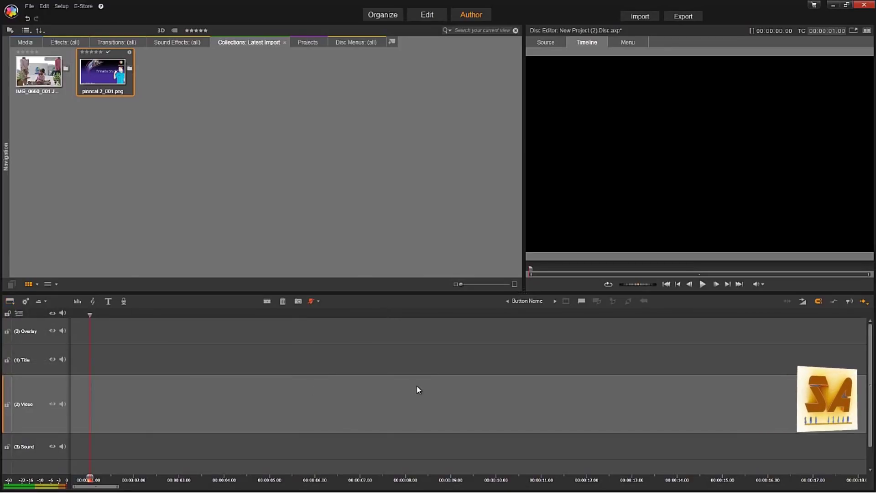
Show the timeline navigator and place pinncal 2_001.png at the start of the Overlay track.
{"action": "left_click", "coordinate": [40, 301]}
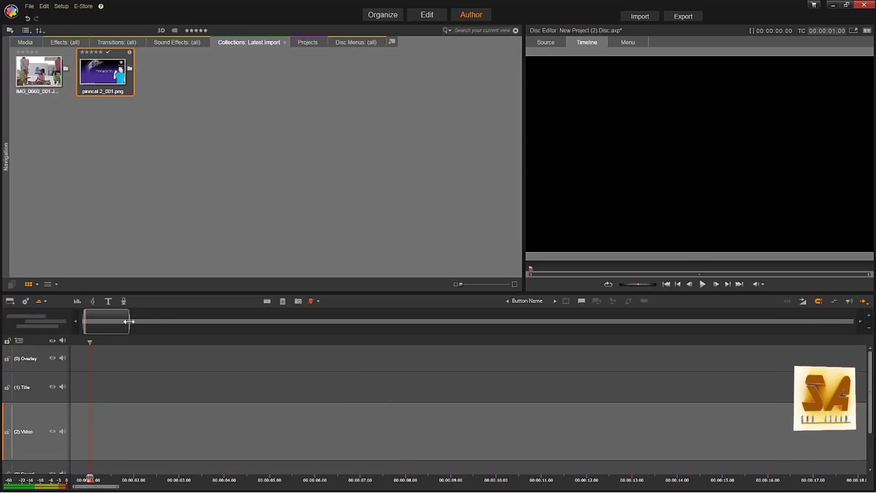
{"action": "left_click_drag", "start_coordinate": [130, 322], "coordinate": [174, 361]}
{"action": "left_click_drag", "start_coordinate": [97, 71], "coordinate": [95, 365]}
{"action": "left_click_drag", "start_coordinate": [81, 370], "coordinate": [82, 370]}
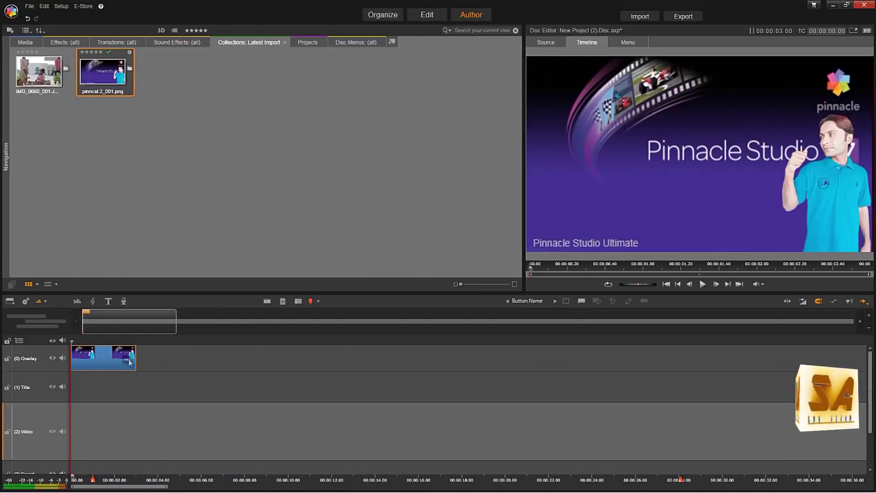
Zoom the timeline in slightly by narrowing the navigator's view range, and hide the navigator.
{"action": "mouse_move", "coordinate": [177, 325]}
{"action": "left_mouse_down"}
{"action": "mouse_move", "coordinate": [90, 330]}
{"action": "mouse_move", "coordinate": [494, 334]}
{"action": "mouse_move", "coordinate": [165, 334]}
{"action": "left_mouse_up"}
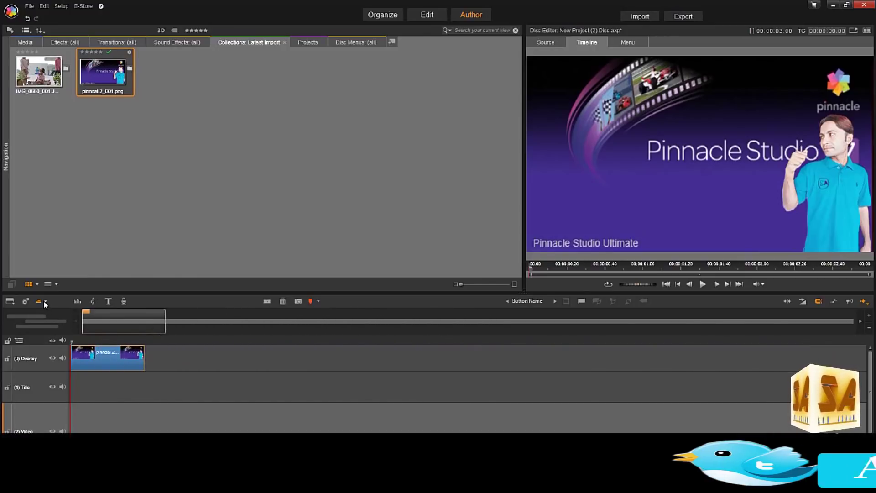
{"action": "left_click", "coordinate": [44, 302]}
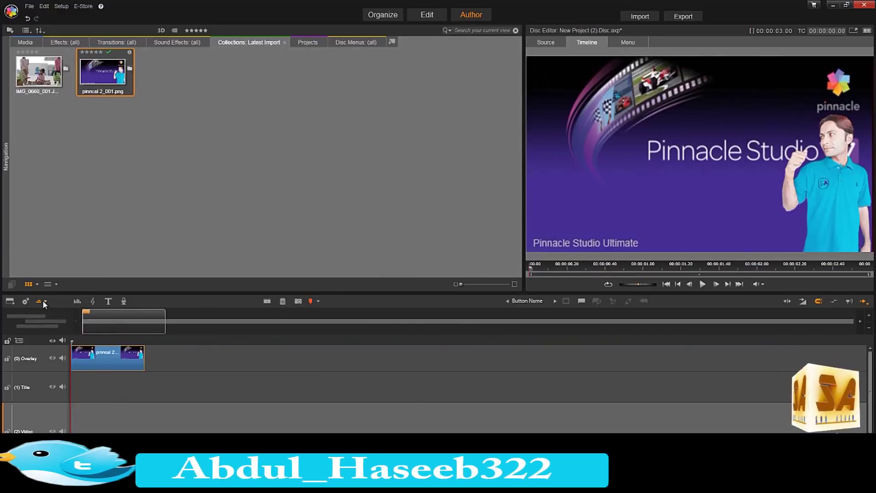
{"action": "left_click", "coordinate": [42, 328]}
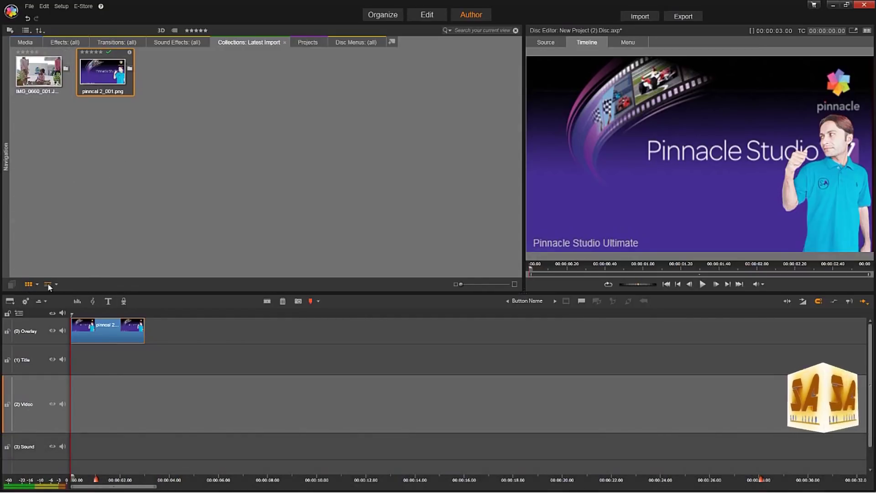
Switch the library to details view and back to thumbnails, and enlarge the thumbnails to a medium size.
{"action": "left_click", "coordinate": [48, 285]}
{"action": "left_click", "coordinate": [29, 285]}
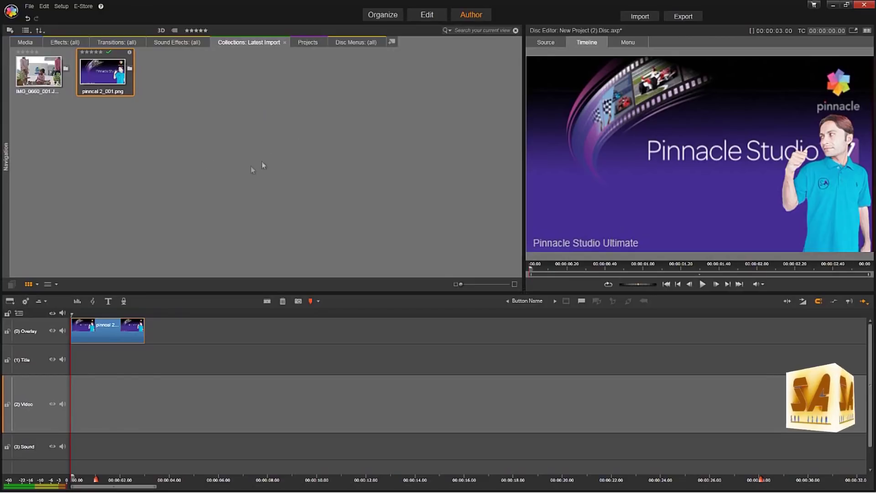
{"action": "left_click_drag", "start_coordinate": [462, 284], "coordinate": [517, 291]}
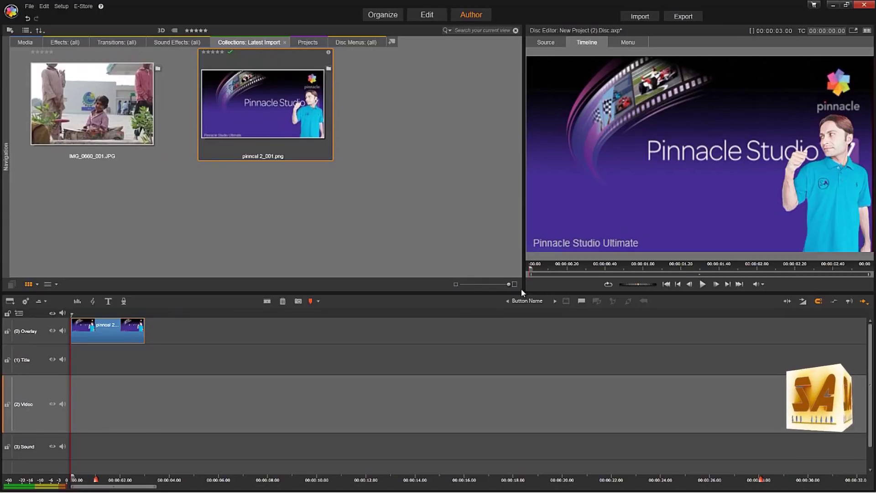
{"action": "left_click_drag", "start_coordinate": [522, 288], "coordinate": [481, 300]}
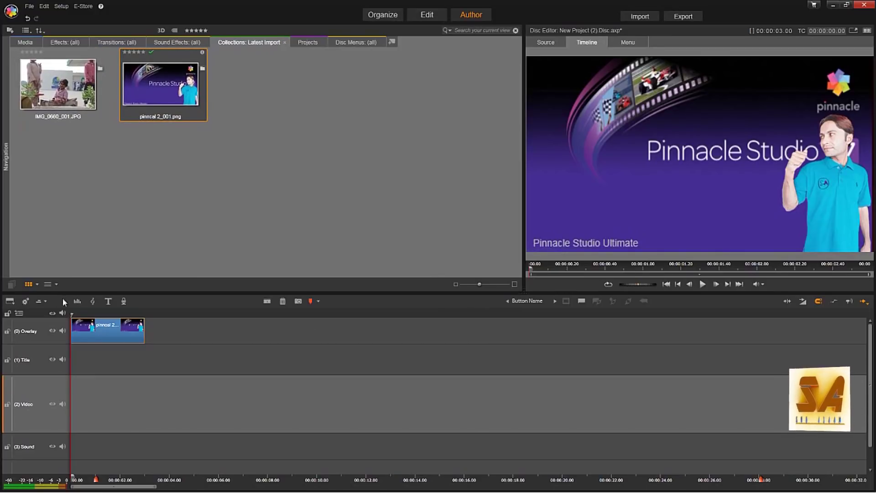
Show the audio mixer, examine the volume controls of the tracks, and hide the mixer again.
{"action": "left_click", "coordinate": [77, 302]}
{"action": "mouse_move", "coordinate": [84, 359]}
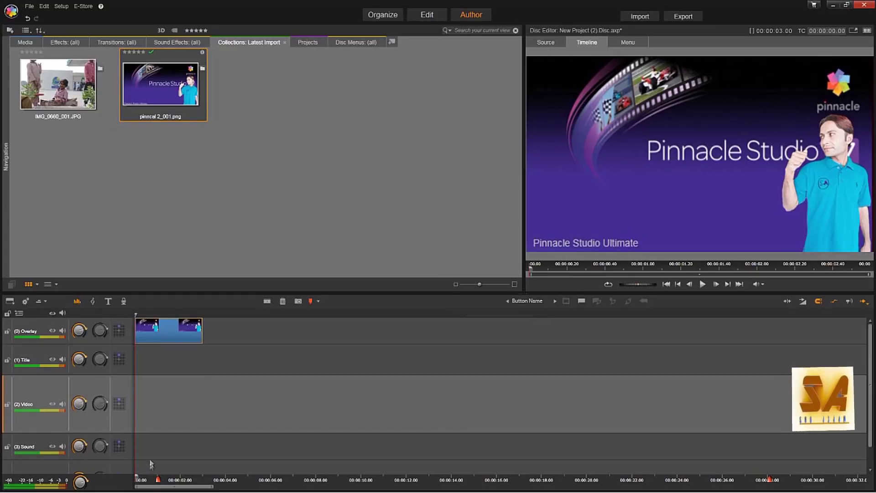
{"action": "mouse_move", "coordinate": [82, 446]}
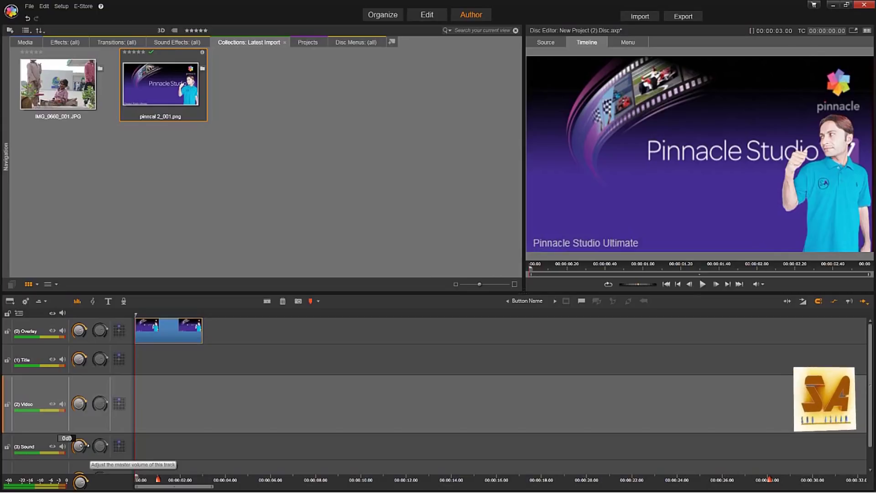
{"action": "left_click", "coordinate": [77, 301]}
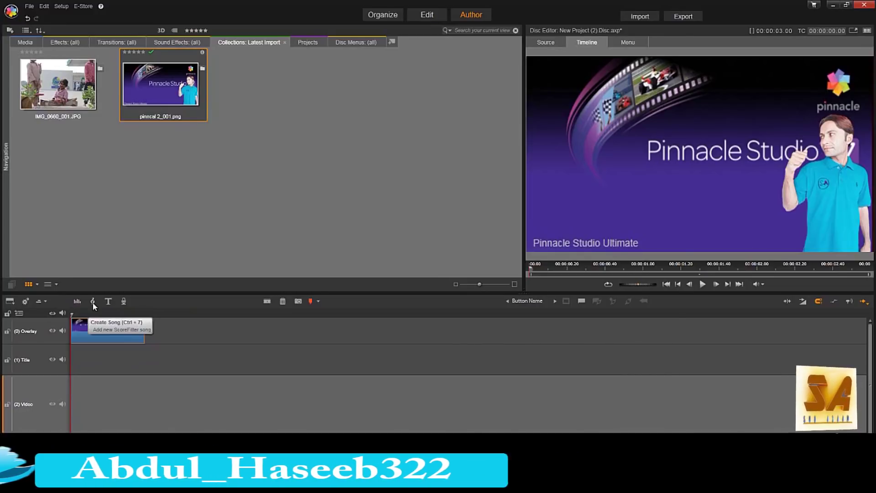
Open the ScoreFitter song creation tool.
{"action": "left_click", "coordinate": [93, 302]}
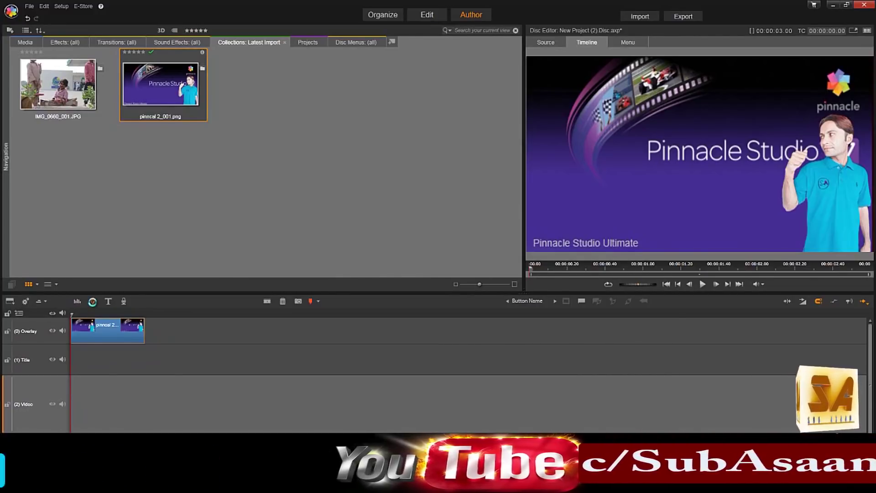
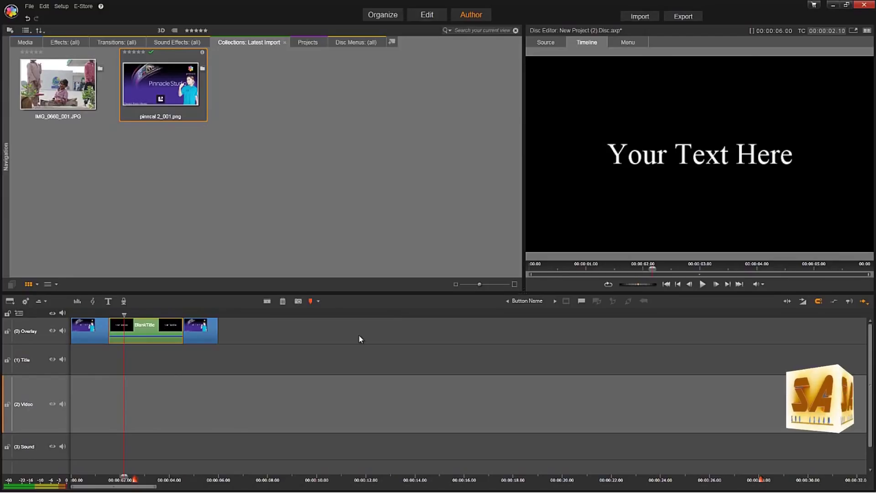
Replace the placeholder text of the BlankTitle clip on the Overlay track with "sub asaan" and accept the title.
{"action": "double_click", "coordinate": [148, 326]}
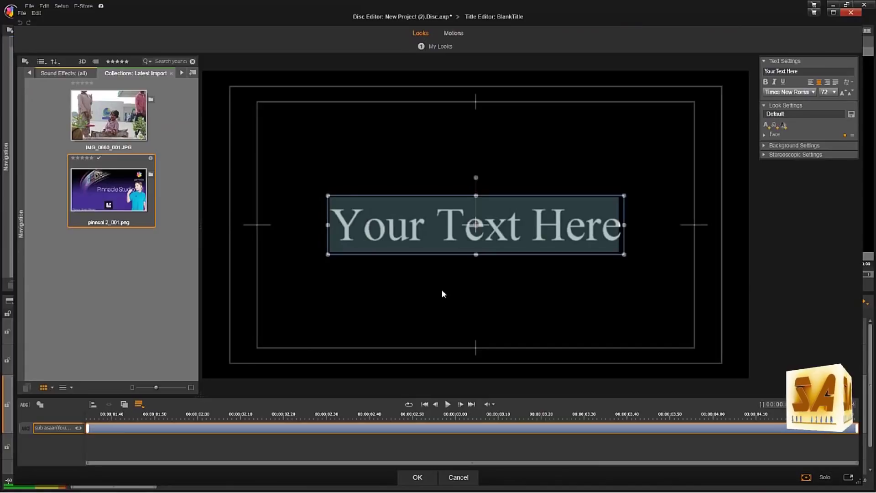
{"action": "double_click", "coordinate": [609, 233]}
{"action": "left_click_drag", "start_coordinate": [608, 233], "coordinate": [331, 231]}
{"action": "double_click", "coordinate": [619, 233]}
{"action": "left_click_drag", "start_coordinate": [467, 231], "coordinate": [330, 231]}
{"action": "key", "text": "BackSpace"}
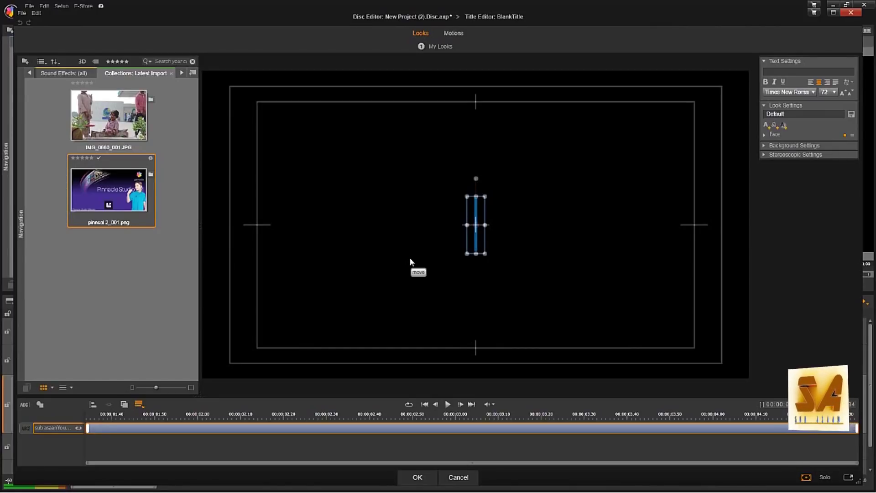
{"action": "type", "text": "sub asaan"}
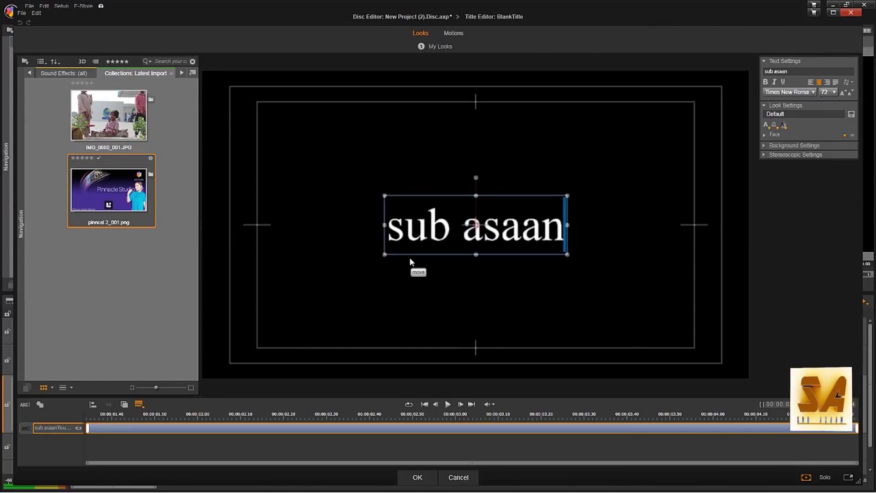
{"action": "left_click", "coordinate": [411, 260]}
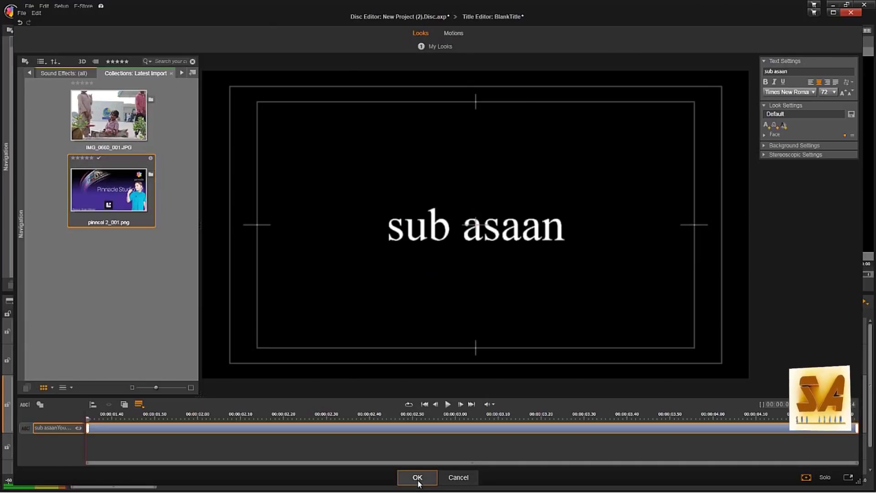
{"action": "left_click", "coordinate": [417, 477]}
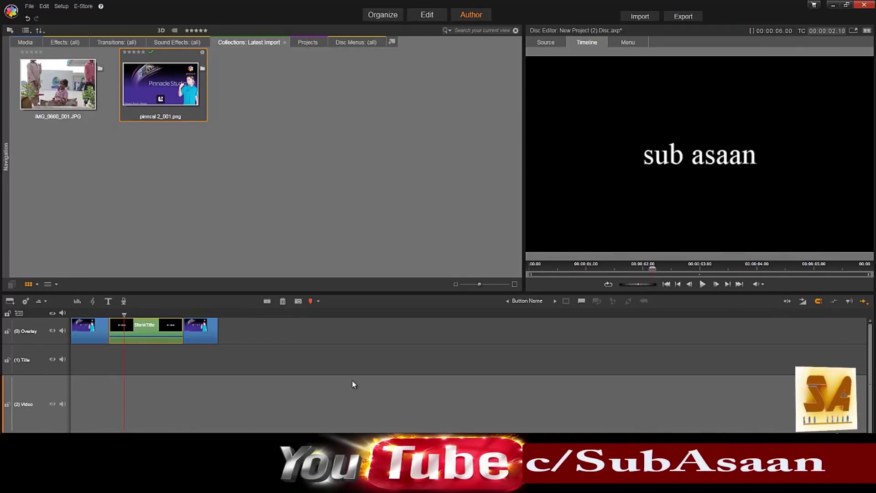
Open the Voice Over tool to examine its recording options, and close it without recording.
{"action": "left_click", "coordinate": [124, 300]}
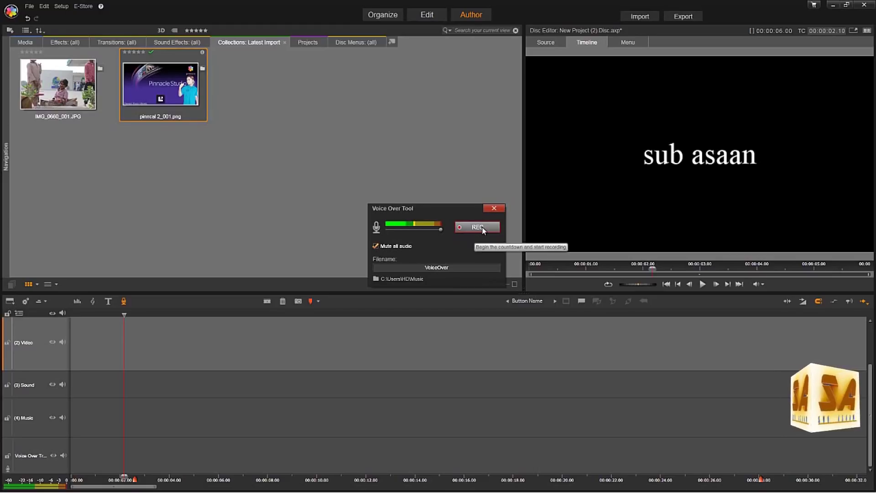
{"action": "left_click", "coordinate": [494, 208]}
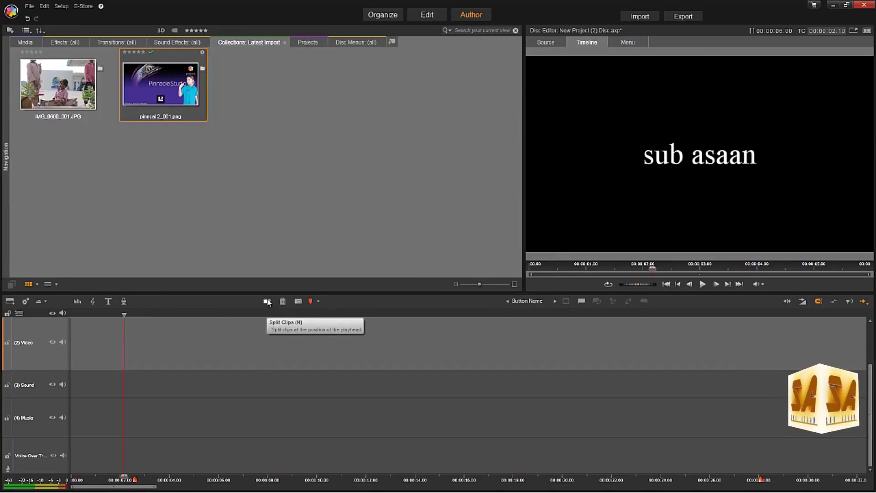
Place the pinncal 2_001.png image on the Video track, try splitting and moving the clip, and undo the trial edits.
{"action": "left_click_drag", "start_coordinate": [160, 84], "coordinate": [104, 345]}
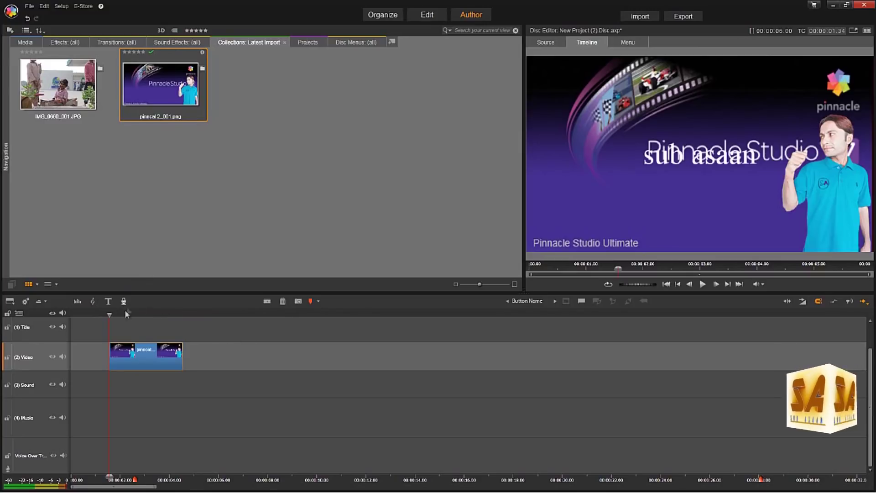
{"action": "left_click_drag", "start_coordinate": [109, 315], "coordinate": [143, 319]}
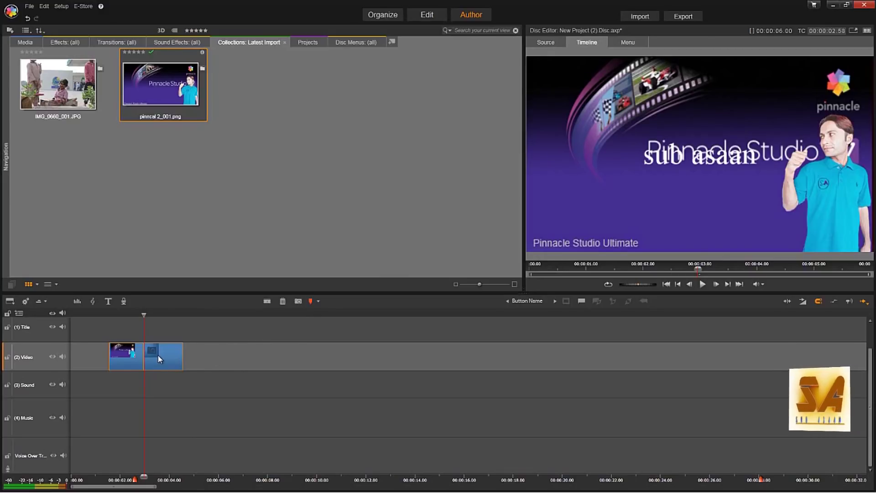
{"action": "left_click_drag", "start_coordinate": [157, 355], "coordinate": [203, 364]}
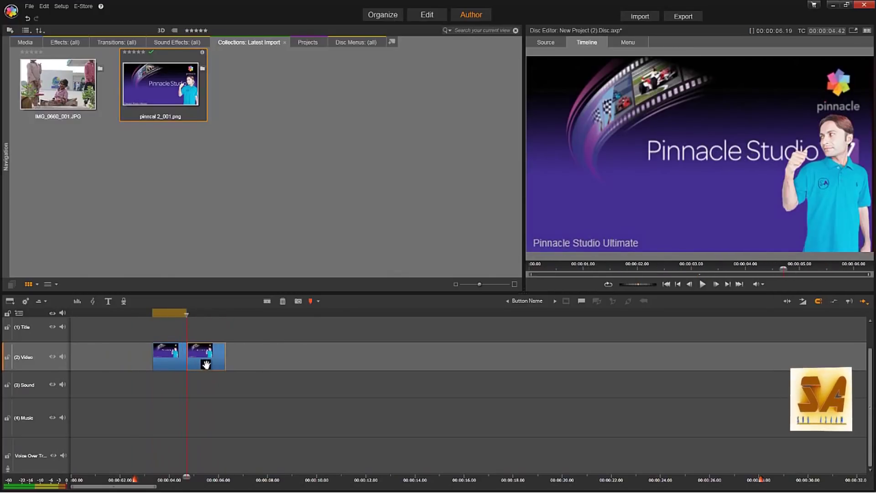
{"action": "key", "text": "ctrl+z"}
Split the pinncal 2_001.png clip at about 00:00:02.57 and move it further along the Video track.
{"action": "left_click_drag", "start_coordinate": [187, 315], "coordinate": [144, 316]}
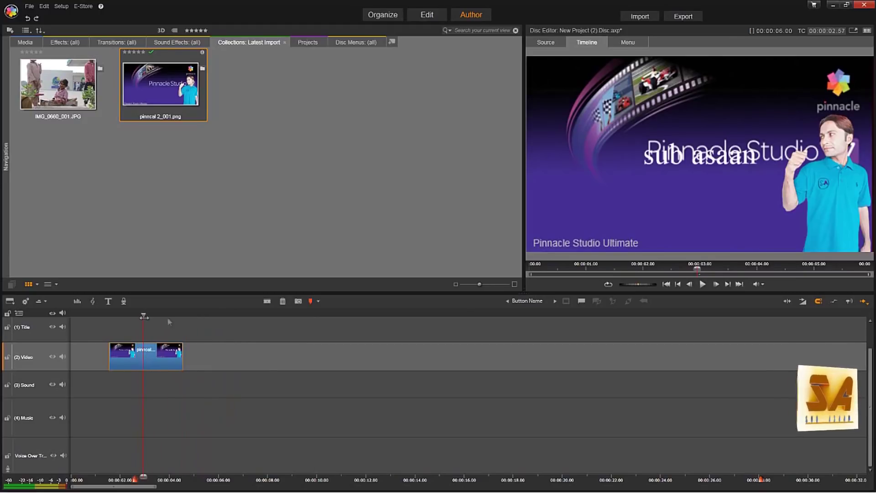
{"action": "left_click", "coordinate": [267, 302]}
{"action": "left_click_drag", "start_coordinate": [165, 357], "coordinate": [215, 362]}
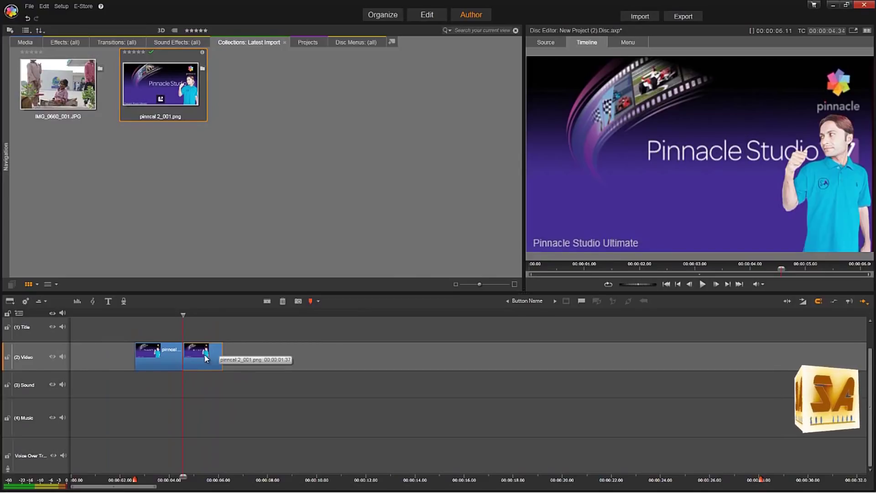
Delete the second part of the split clip and restore it, trying the deletion twice.
{"action": "key", "text": "Delete"}
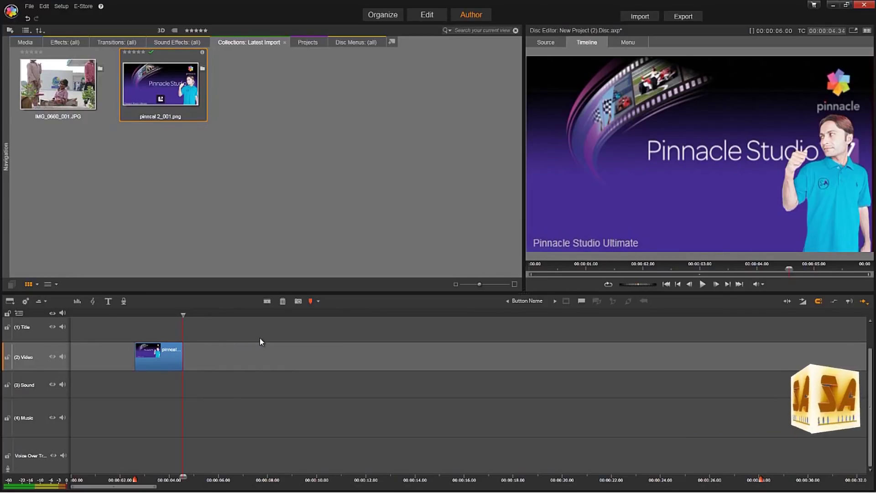
{"action": "key", "text": "ctrl+z"}
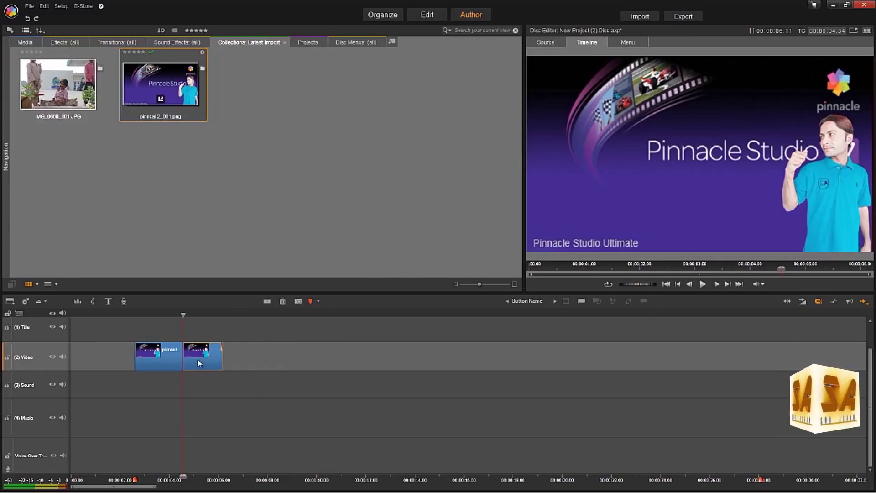
{"action": "left_click", "coordinate": [282, 302]}
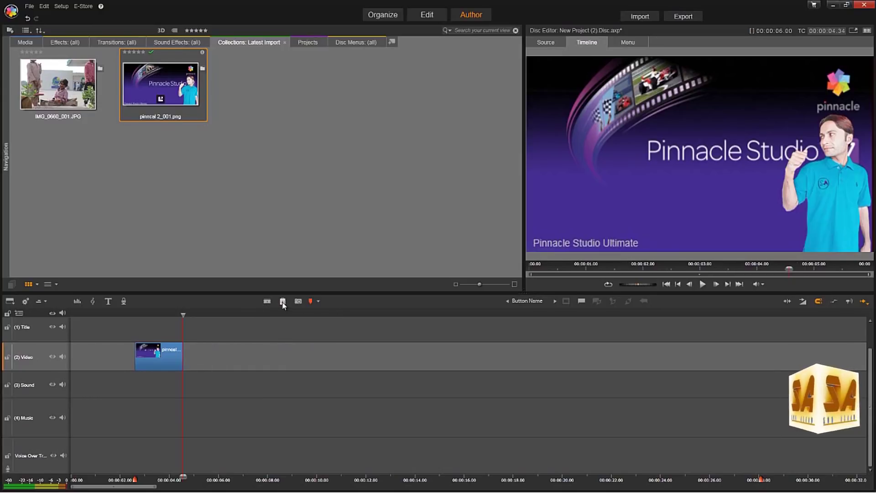
{"action": "key", "text": "ctrl+z"}
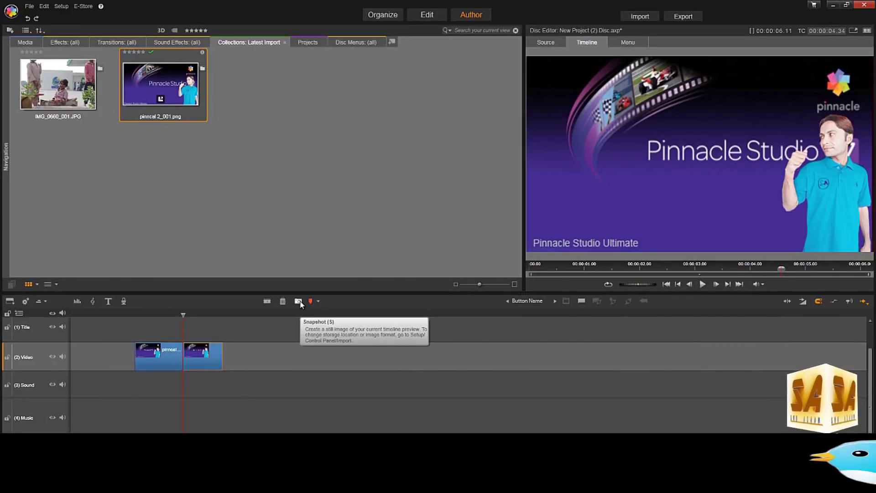
Take two snapshots of the timeline preview at the cut between the clips.
{"action": "left_click", "coordinate": [299, 301]}
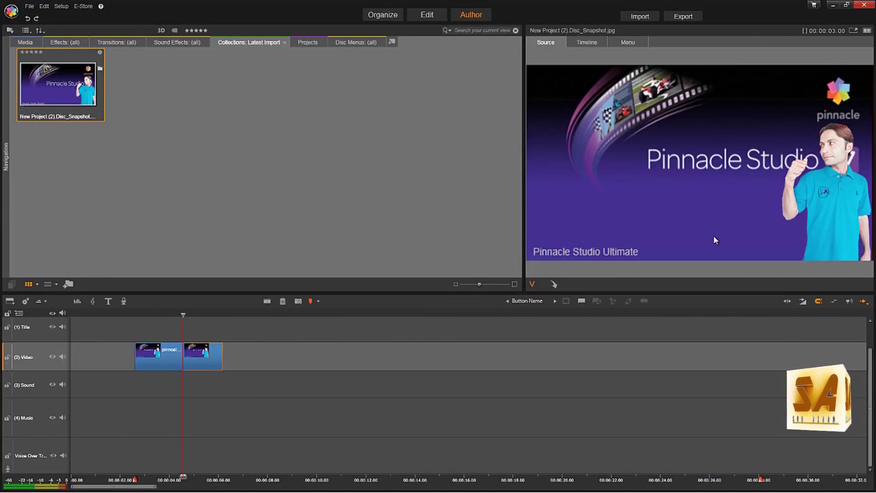
{"action": "left_click", "coordinate": [204, 364]}
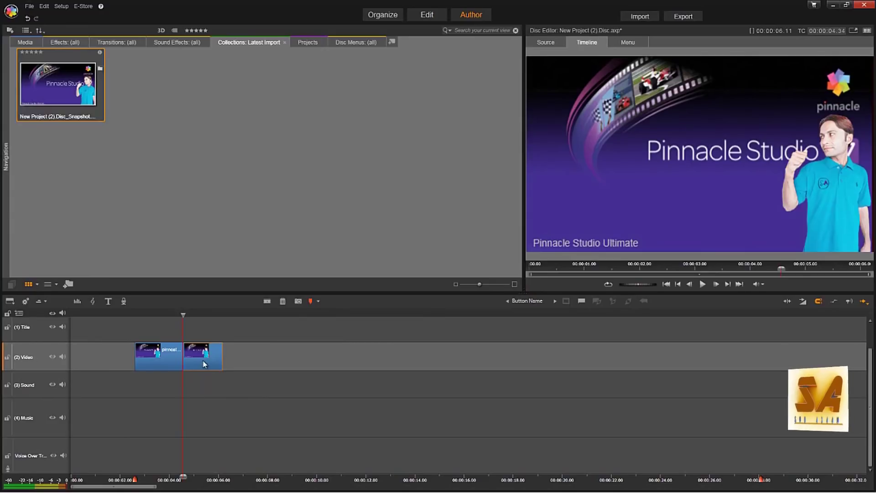
{"action": "left_click", "coordinate": [298, 302]}
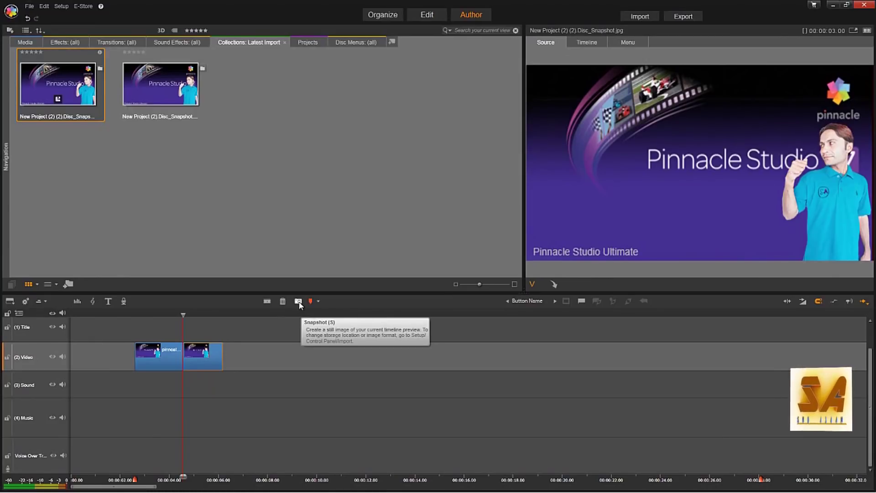
Add timeline markers at the clip boundaries, including one at 00:00:06.11, and move the playhead between the first and last clip markers.
{"action": "left_click", "coordinate": [283, 326]}
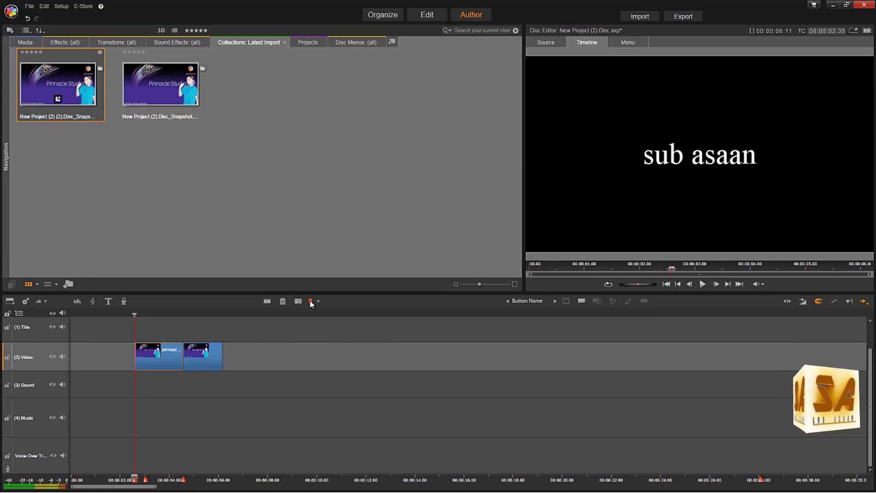
{"action": "left_click_drag", "start_coordinate": [135, 315], "coordinate": [223, 326]}
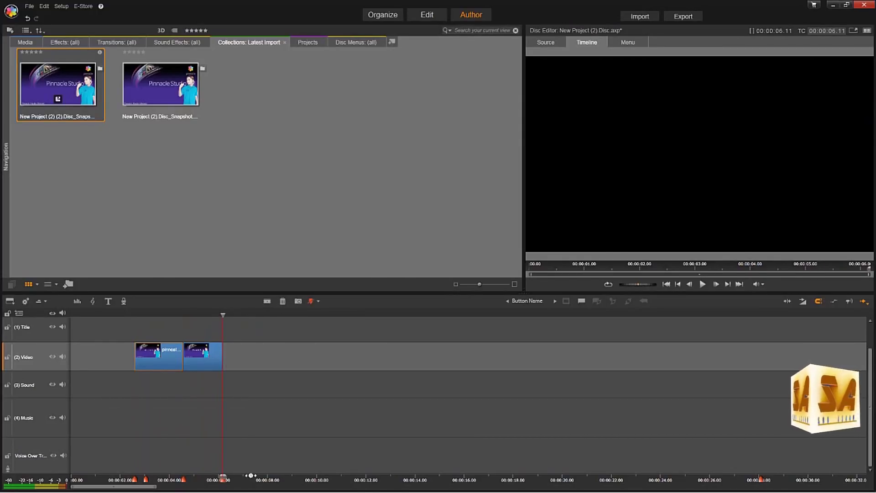
{"action": "left_click", "coordinate": [136, 480]}
{"action": "left_click_drag", "start_coordinate": [127, 322], "coordinate": [133, 321]}
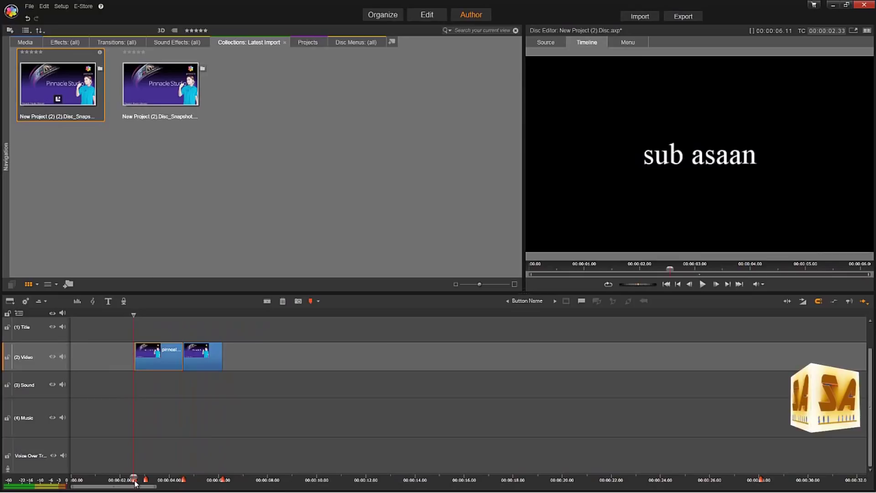
{"action": "mouse_move", "coordinate": [135, 483]}
{"action": "left_mouse_down"}
{"action": "mouse_move", "coordinate": [126, 484]}
{"action": "mouse_move", "coordinate": [135, 484]}
{"action": "left_mouse_up"}
{"action": "left_click_drag", "start_coordinate": [135, 315], "coordinate": [221, 315]}
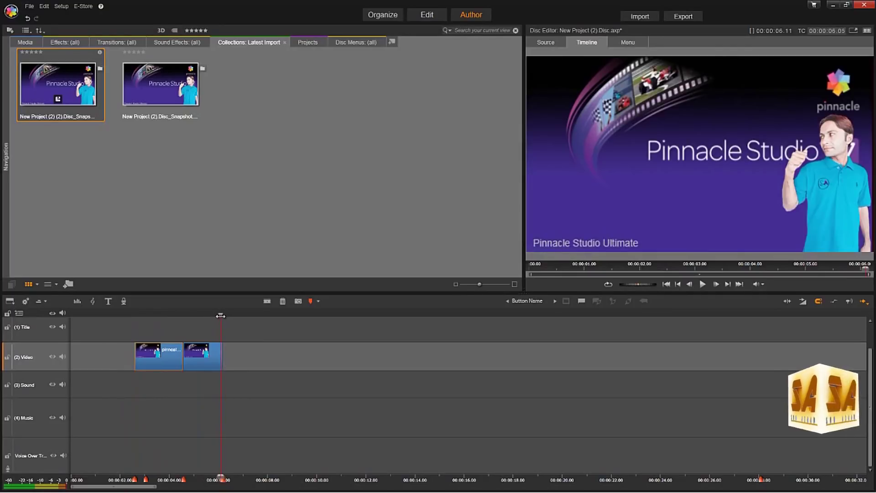
{"action": "left_click_drag", "start_coordinate": [221, 315], "coordinate": [223, 315]}
{"action": "left_click", "coordinate": [222, 479]}
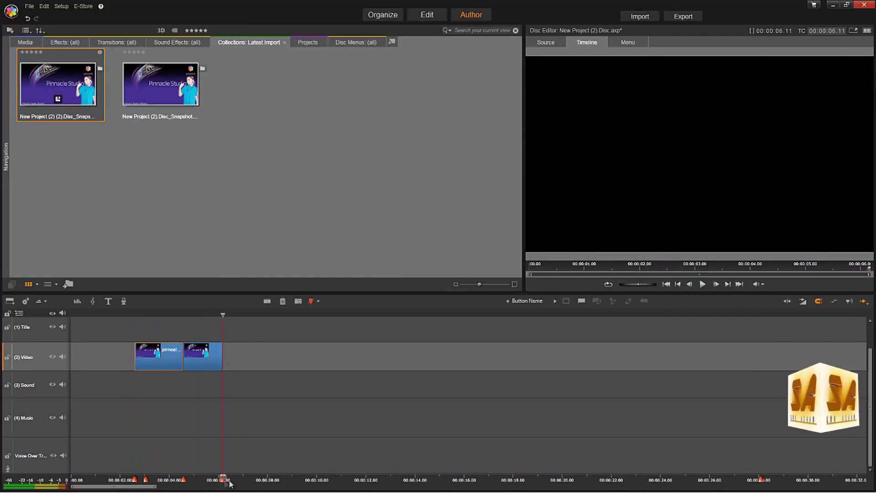
{"action": "mouse_move", "coordinate": [224, 479]}
{"action": "left_mouse_down"}
{"action": "mouse_move", "coordinate": [261, 479]}
{"action": "mouse_move", "coordinate": [223, 480]}
{"action": "left_mouse_up"}
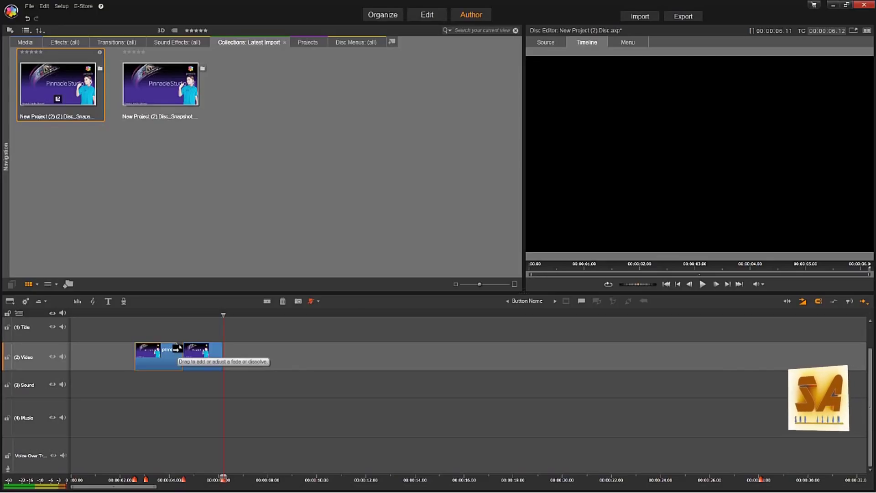
Try adding a dissolve at the cut between the two clips, and switch the Trim Editor on and off.
{"action": "mouse_move", "coordinate": [177, 349]}
{"action": "left_mouse_down"}
{"action": "mouse_move", "coordinate": [131, 365]}
{"action": "mouse_move", "coordinate": [181, 363]}
{"action": "mouse_move", "coordinate": [207, 350]}
{"action": "mouse_move", "coordinate": [194, 352]}
{"action": "left_mouse_up"}
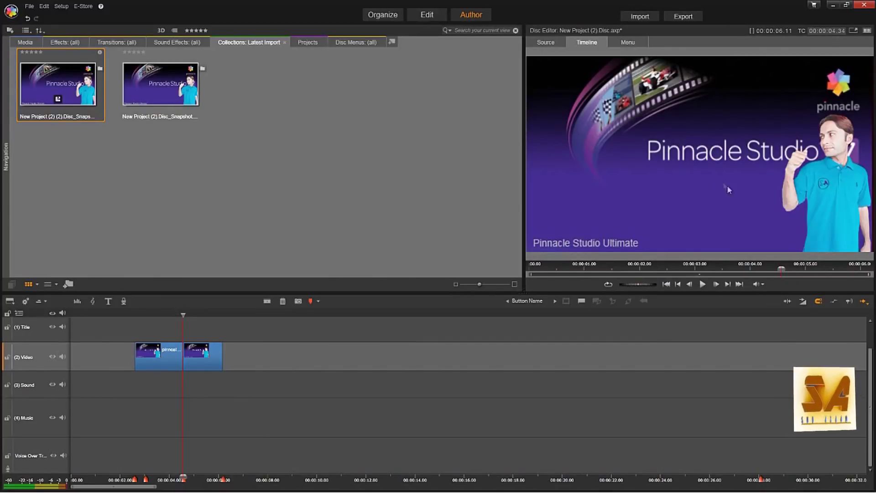
{"action": "left_click", "coordinate": [788, 302]}
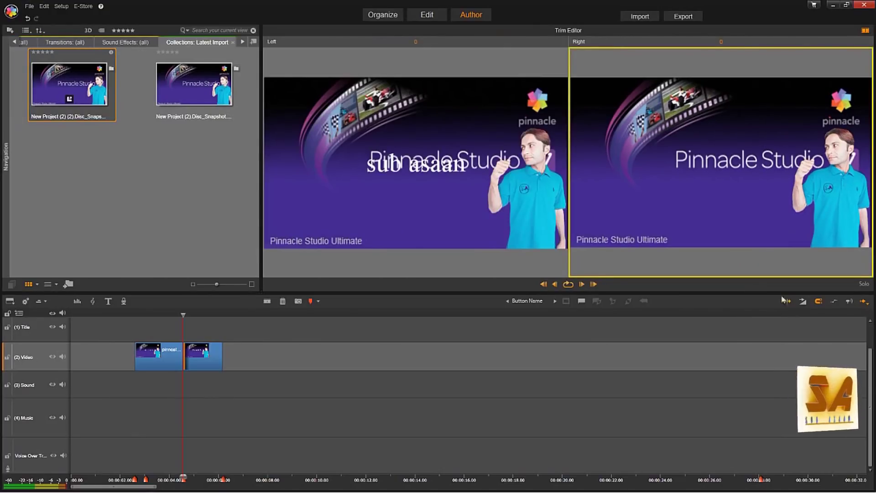
{"action": "left_click", "coordinate": [788, 302]}
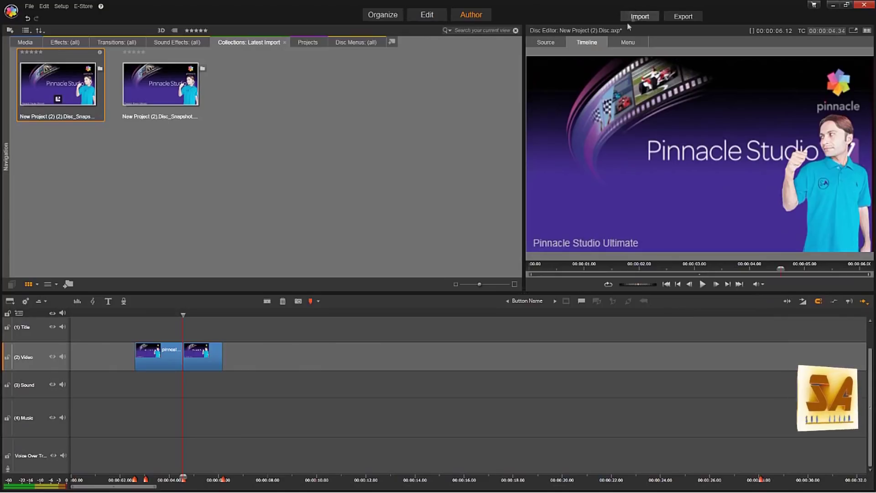
Examine the player's Menu, Timeline and Source previews in turn.
{"action": "left_click", "coordinate": [628, 42]}
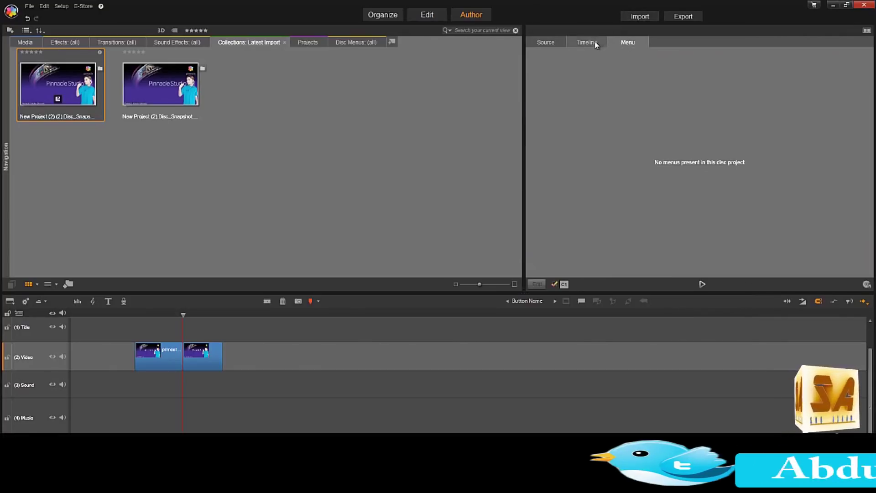
{"action": "left_click", "coordinate": [593, 42]}
{"action": "left_click", "coordinate": [545, 45]}
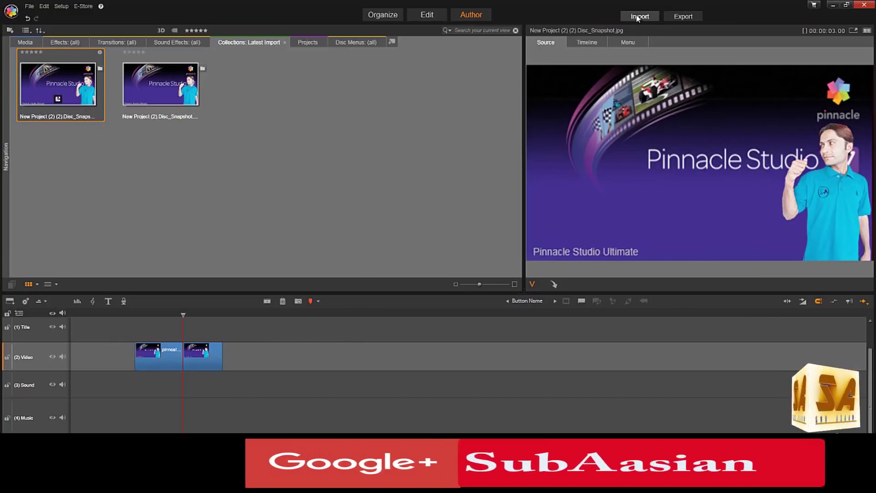
Open the Studio Importer, browse the computer's folders and drives, and import all the files from My Pictures.
{"action": "left_click", "coordinate": [641, 16]}
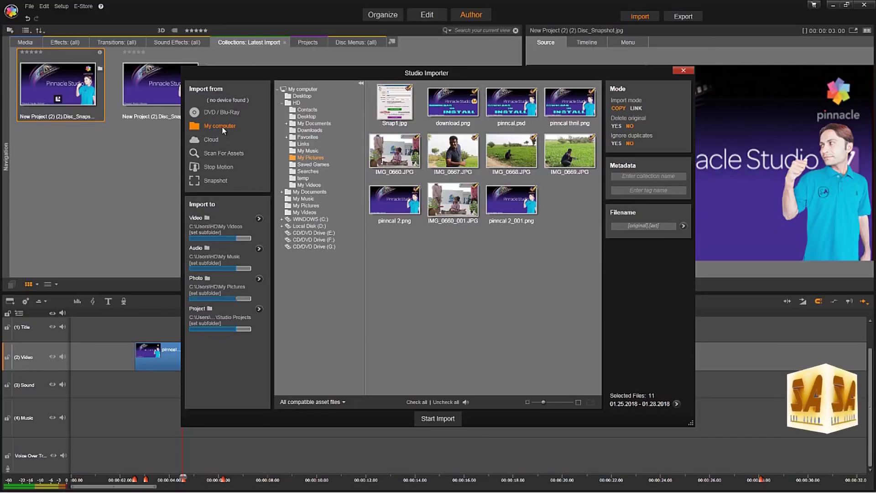
{"action": "left_click", "coordinate": [281, 90]}
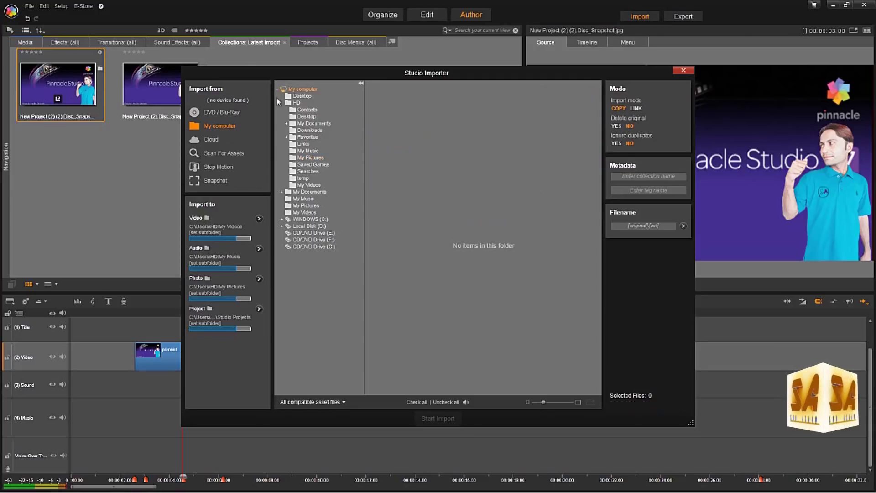
{"action": "left_click", "coordinate": [283, 104]}
{"action": "left_click", "coordinate": [278, 90]}
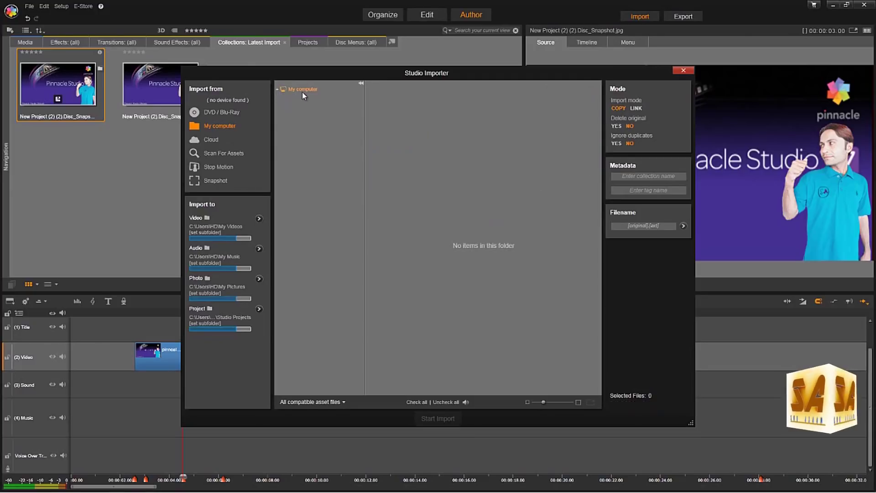
{"action": "left_click", "coordinate": [278, 89]}
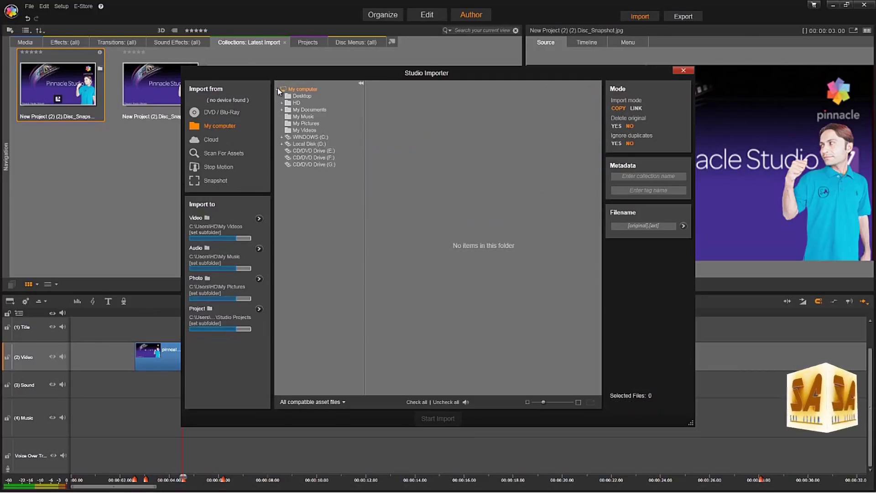
{"action": "left_click", "coordinate": [317, 159]}
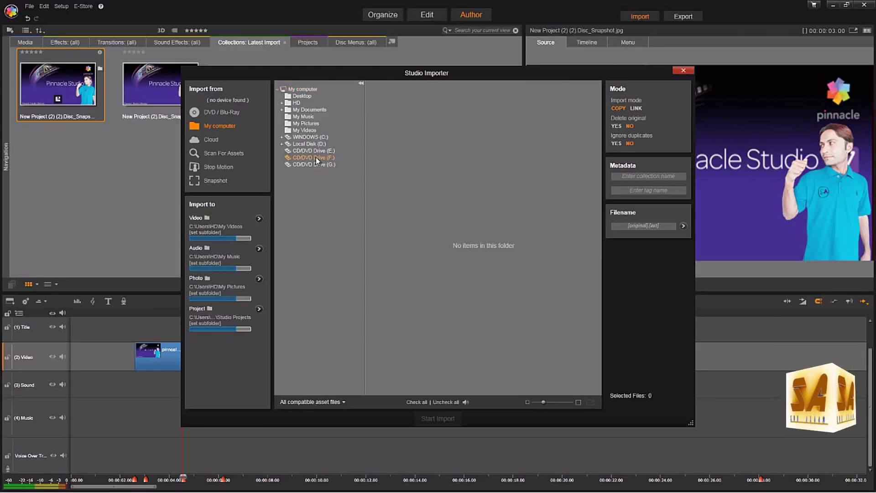
{"action": "left_click", "coordinate": [307, 144]}
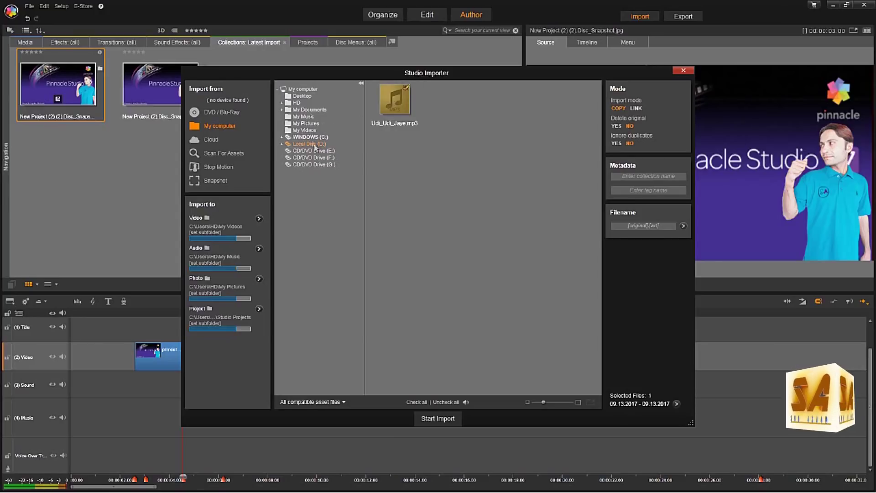
{"action": "left_click", "coordinate": [306, 124]}
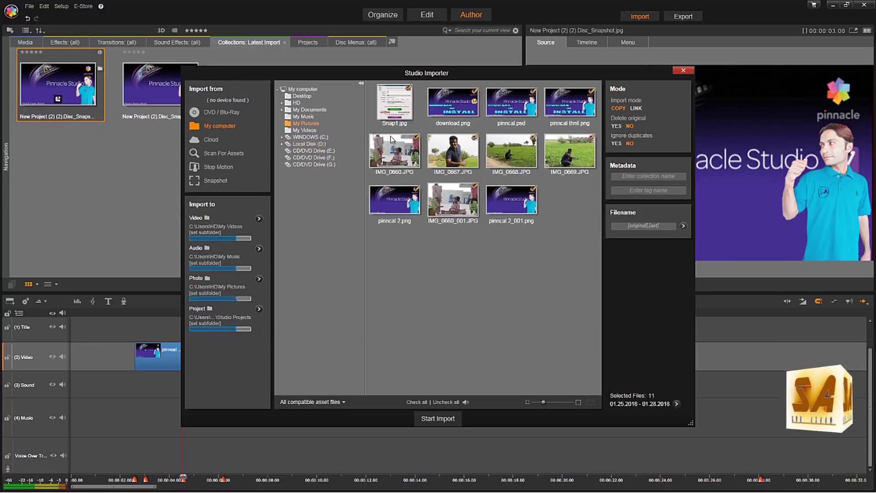
{"action": "left_click", "coordinate": [437, 419]}
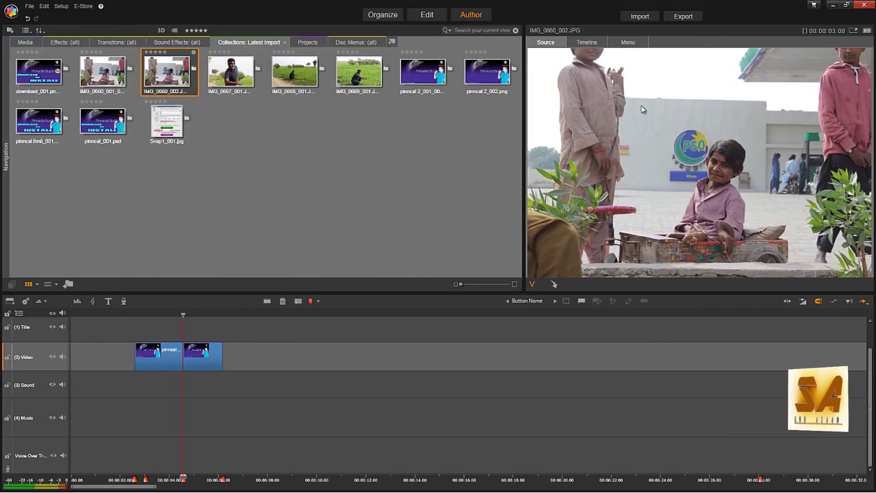
Open the project's disc export settings, set the DVD preset to Custom and check the available disc types.
{"action": "left_click", "coordinate": [686, 19]}
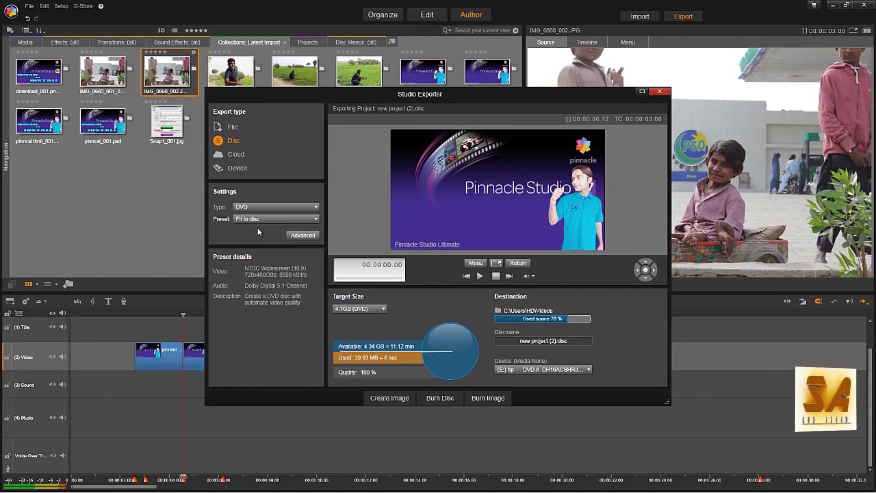
{"action": "left_click", "coordinate": [316, 220]}
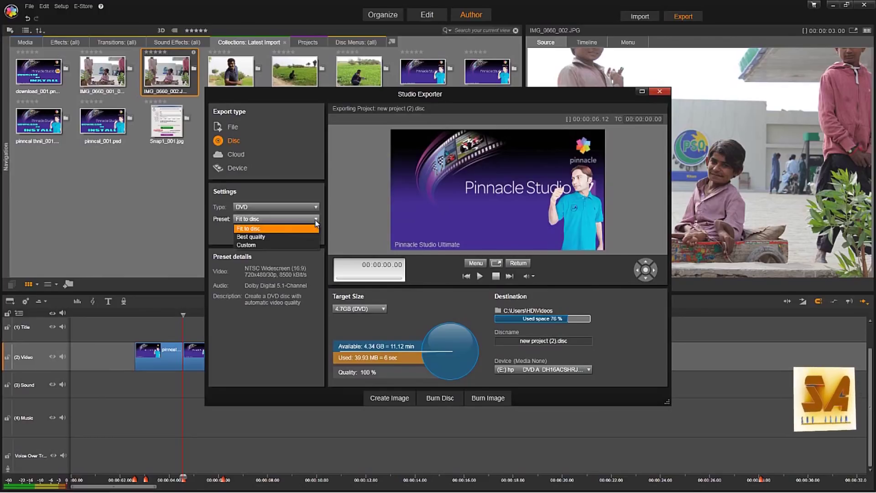
{"action": "left_click", "coordinate": [248, 243]}
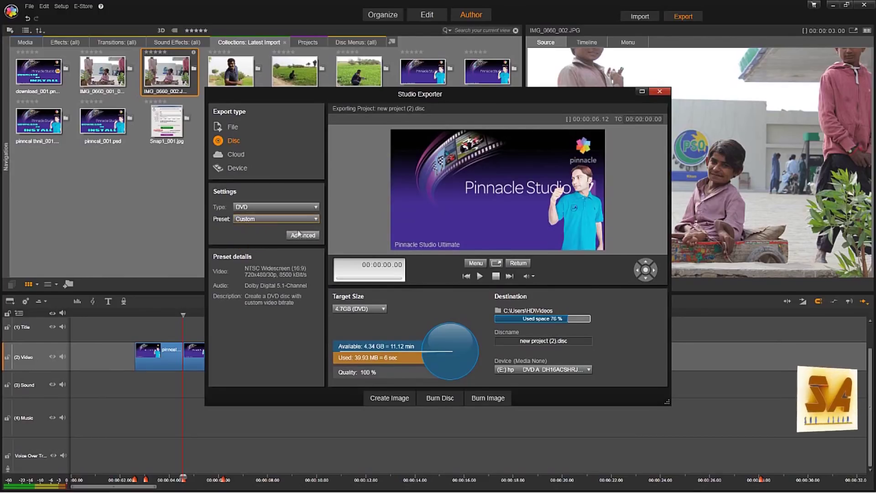
{"action": "left_click", "coordinate": [316, 207]}
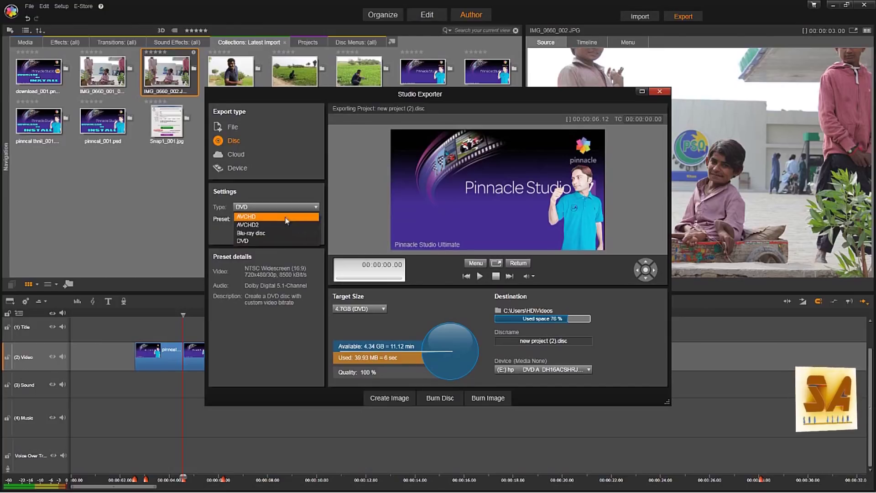
{"action": "left_click", "coordinate": [310, 186]}
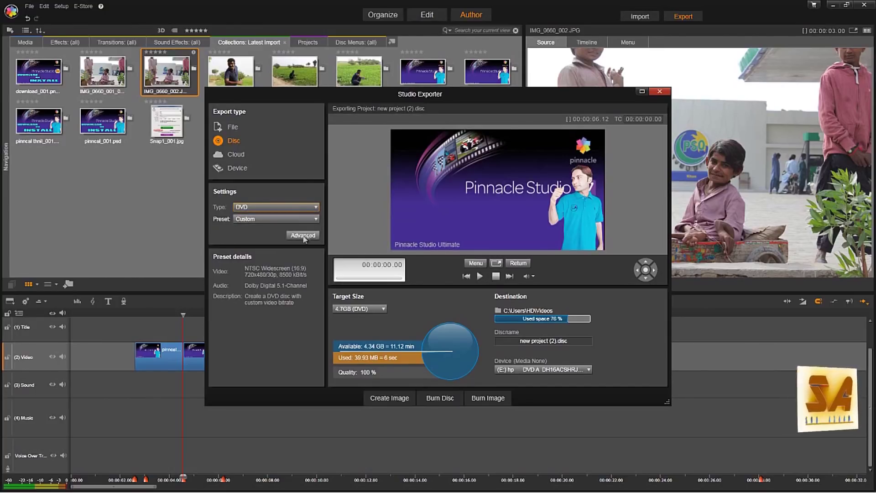
Try exporting the project as an MPEG-2 file, cancel at the save dialog and close the exporter.
{"action": "left_click", "coordinate": [231, 127]}
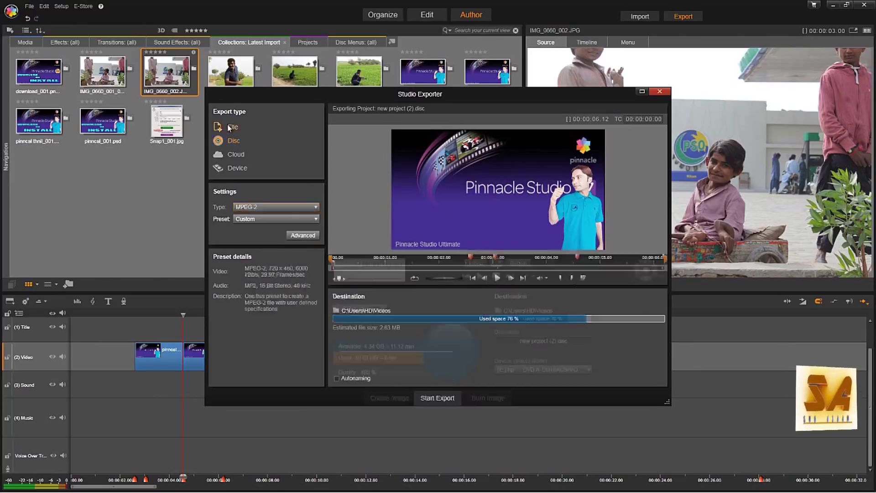
{"action": "left_click", "coordinate": [436, 399]}
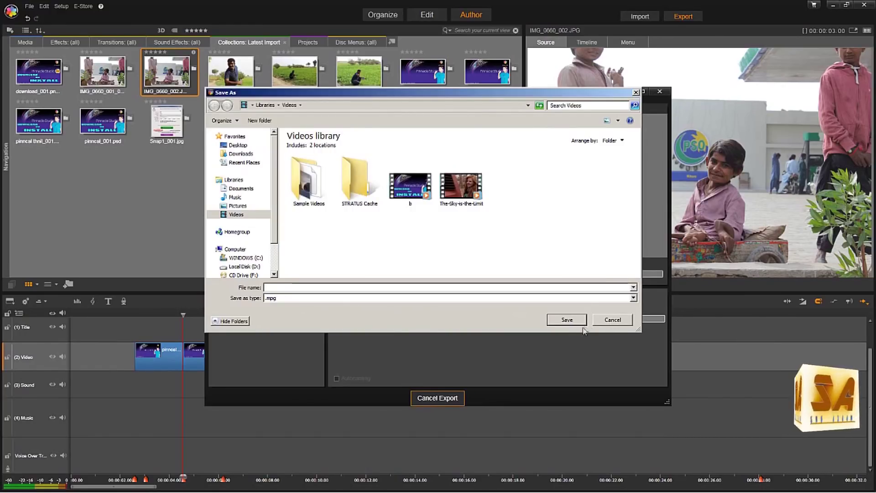
{"action": "left_click", "coordinate": [636, 93]}
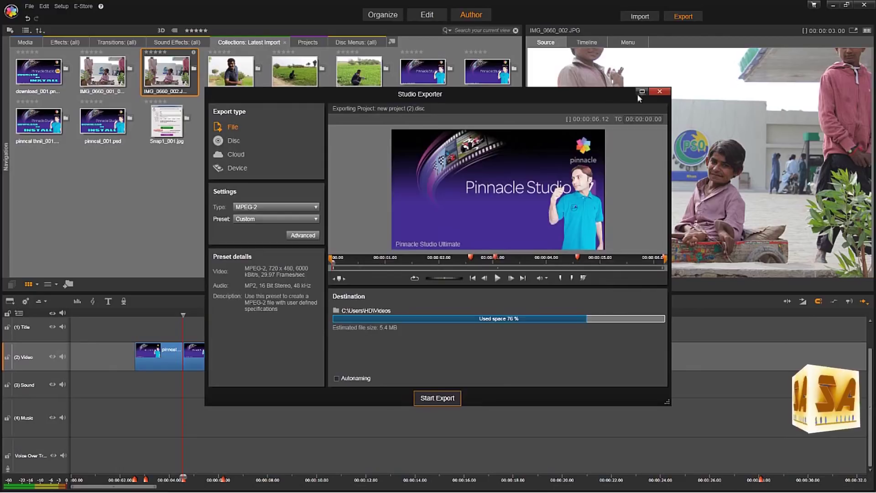
{"action": "left_click", "coordinate": [660, 92]}
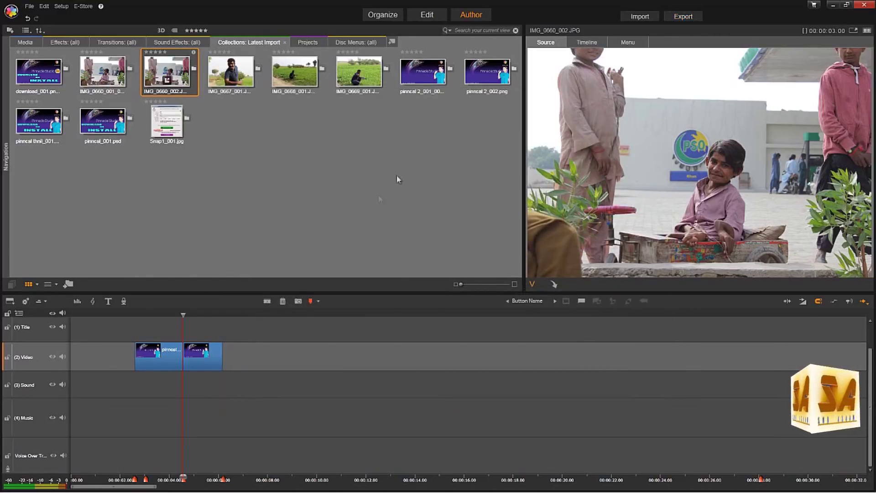
Visit the Edit and Organize workspaces, preview the Page Curl (Wide Curl) transition and look over the effects library.
{"action": "left_click", "coordinate": [426, 14]}
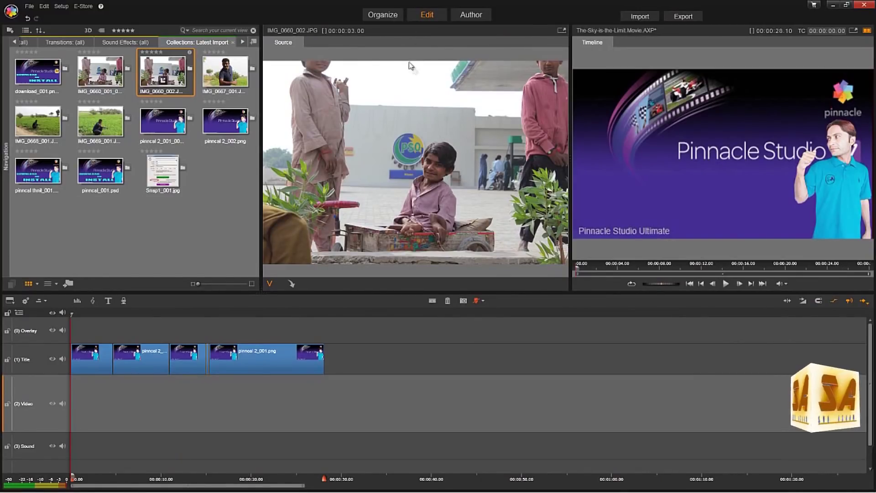
{"action": "left_click", "coordinate": [382, 15]}
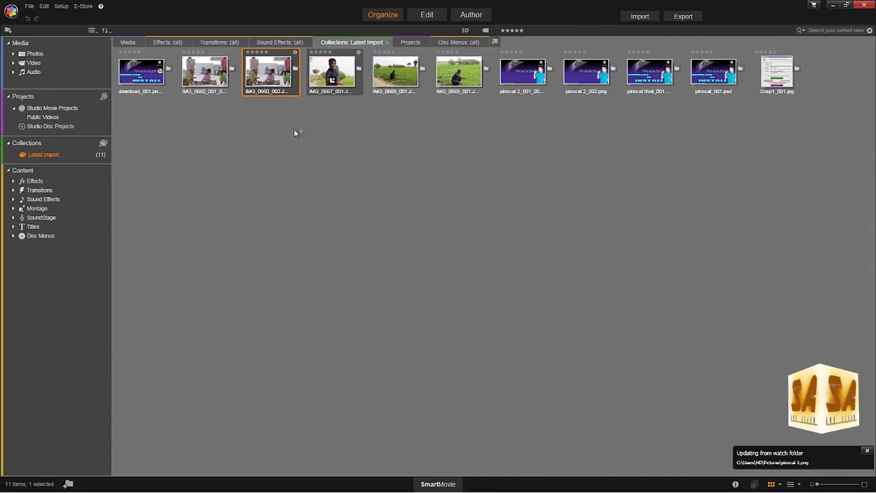
{"action": "left_click", "coordinate": [218, 43]}
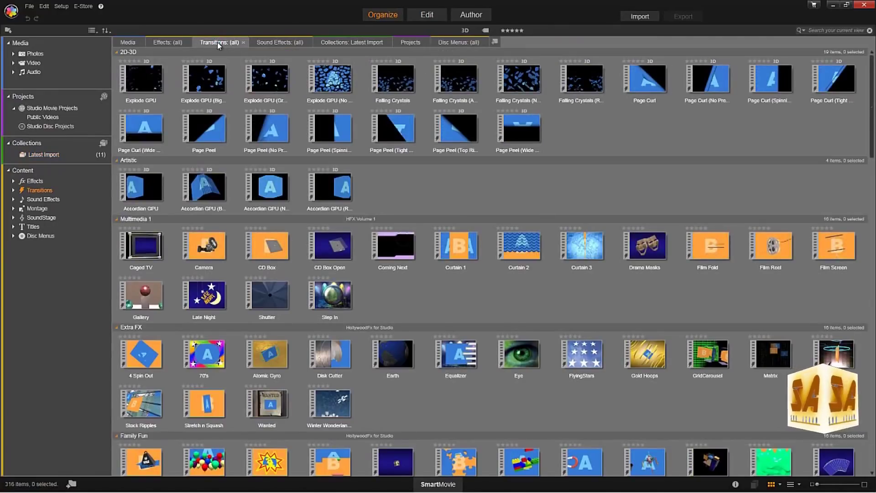
{"action": "left_click", "coordinate": [145, 135]}
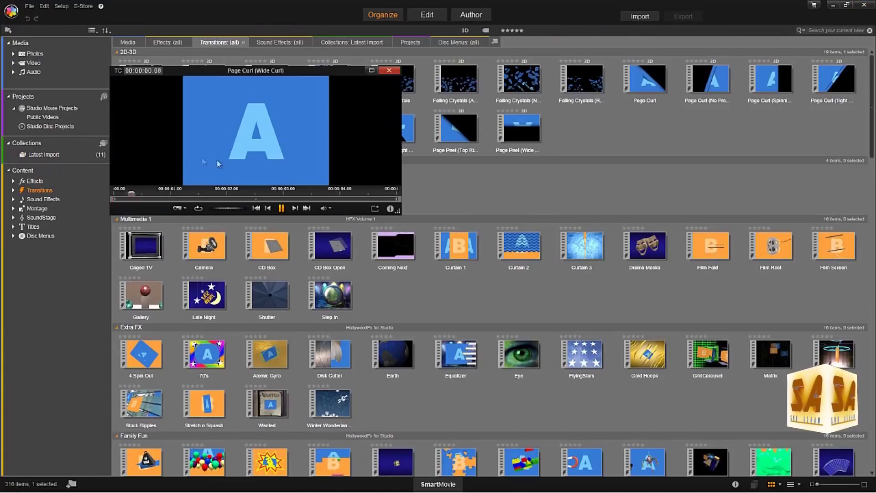
{"action": "left_click", "coordinate": [389, 70]}
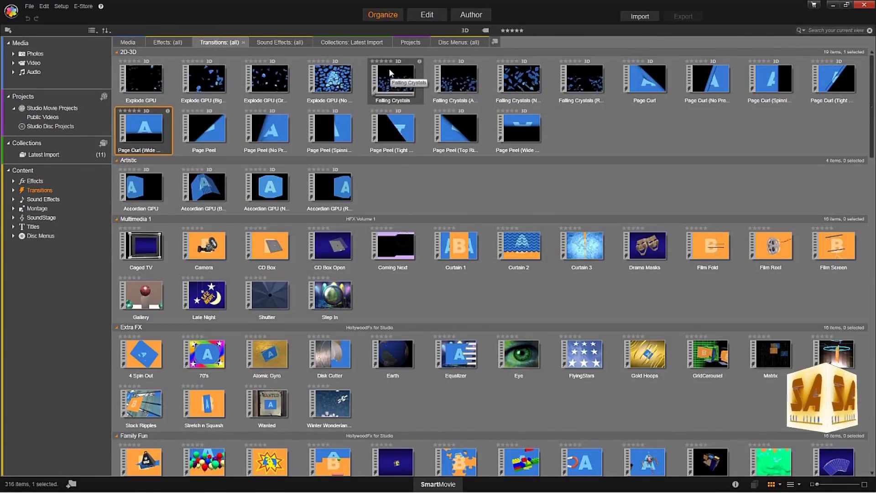
{"action": "left_click", "coordinate": [168, 43]}
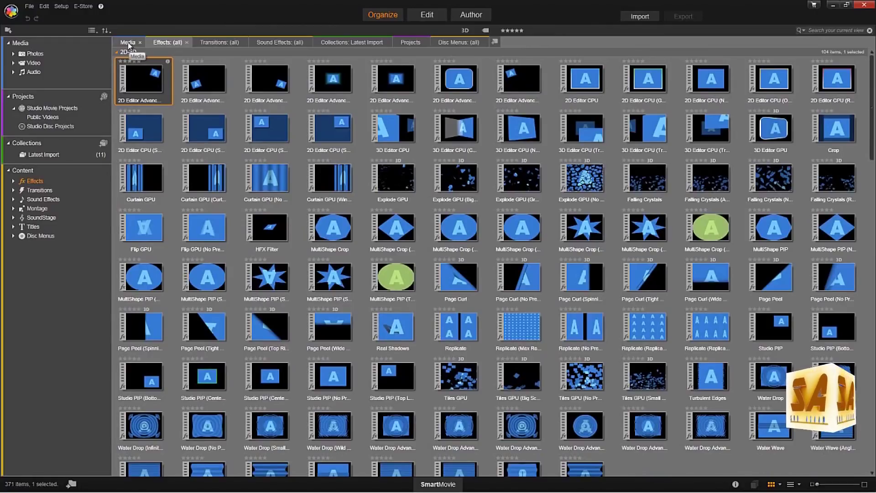
Return through the Edit workspace to Author and play the disc project's timeline.
{"action": "left_click", "coordinate": [428, 15]}
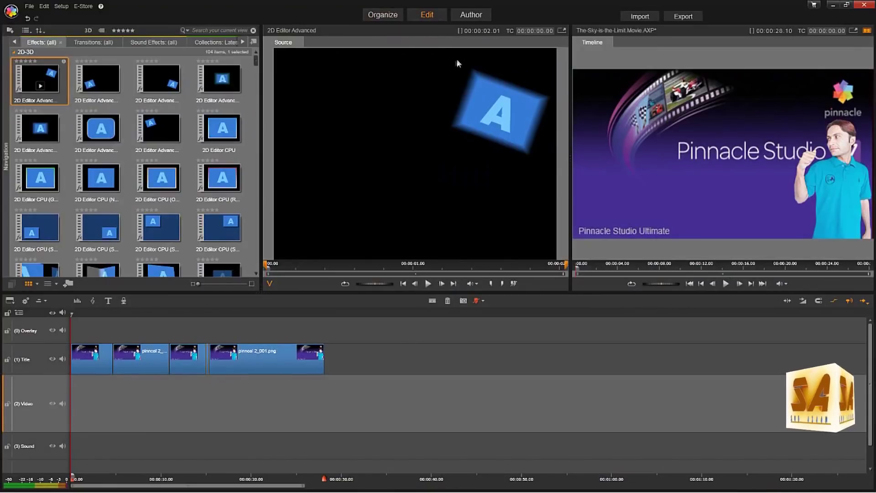
{"action": "left_click", "coordinate": [467, 17]}
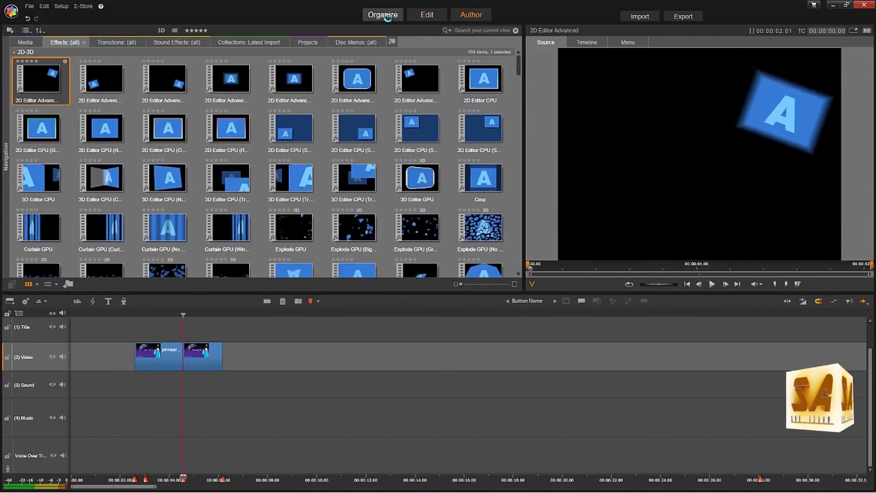
{"action": "left_click", "coordinate": [703, 285]}
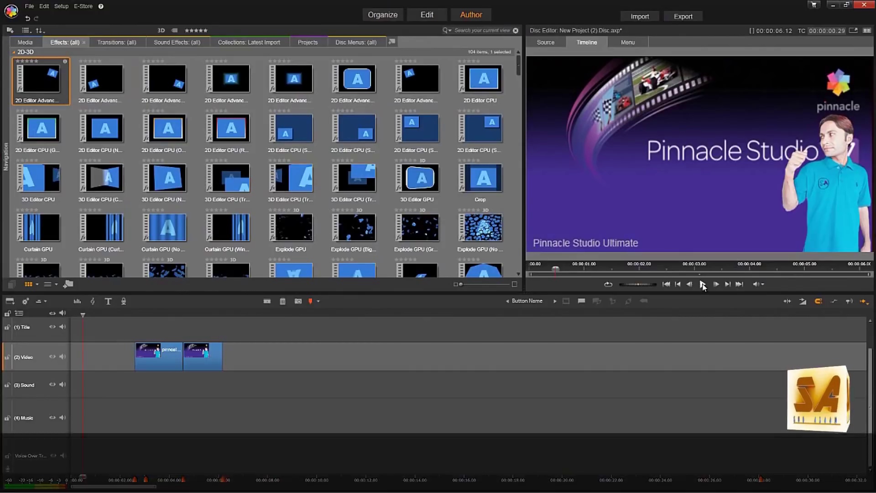
Switch the dual-player preview on and off, and view the timeline preview in full screen before exiting it.
{"action": "left_click", "coordinate": [866, 32]}
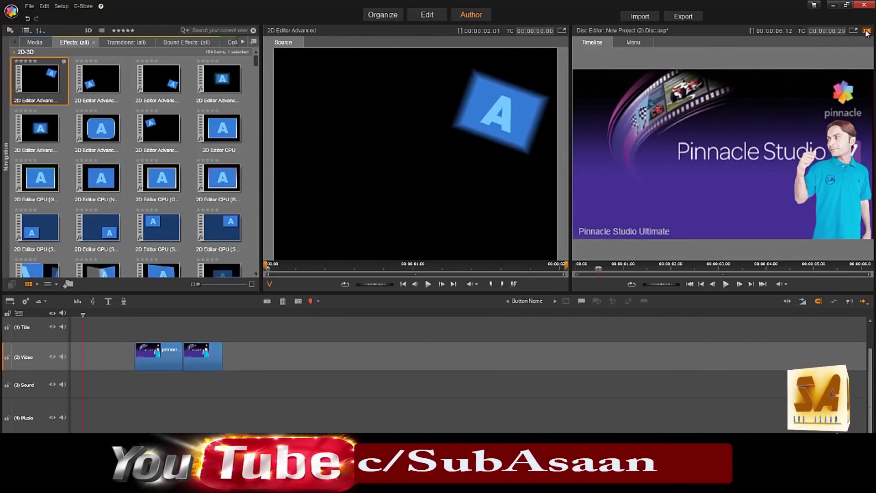
{"action": "left_click", "coordinate": [867, 31]}
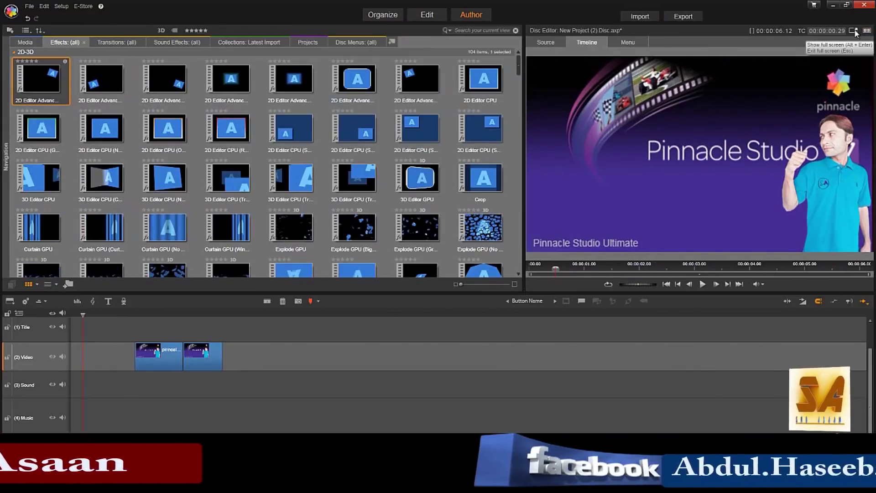
{"action": "left_click", "coordinate": [855, 33]}
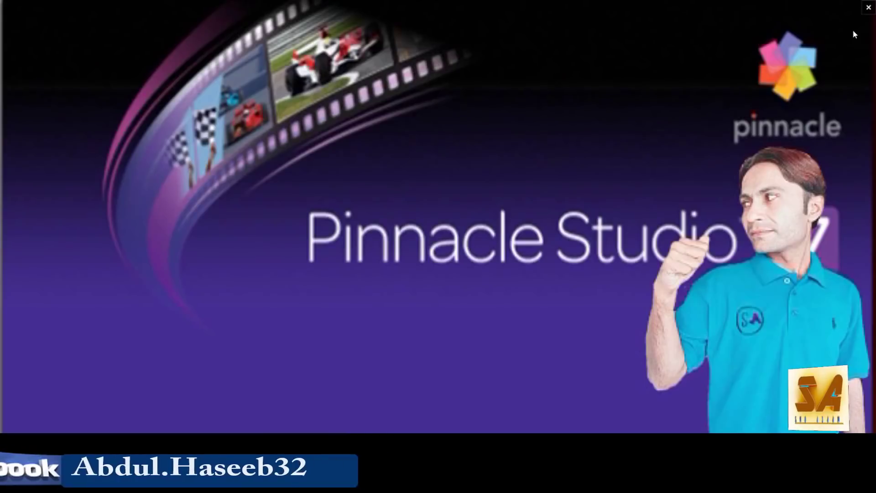
{"action": "left_click", "coordinate": [868, 9]}
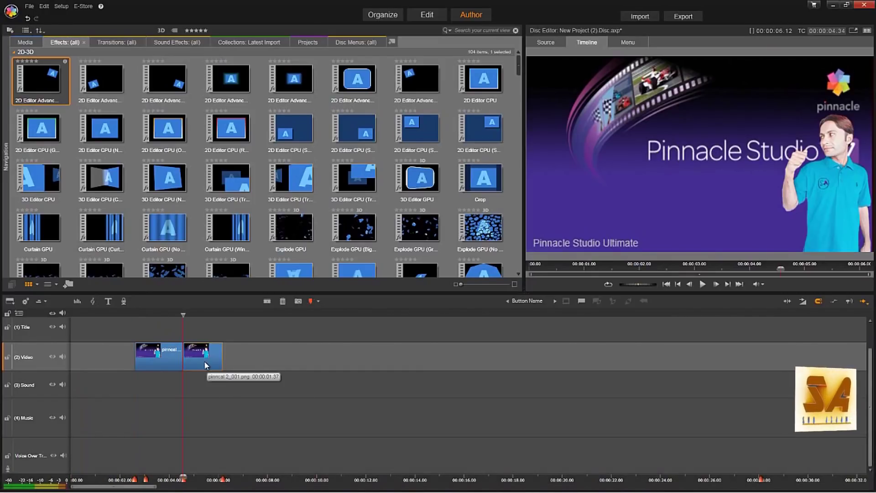
Delete the second clip on the Video track, trying undo and redo, and restore it once more before deleting it again.
{"action": "key", "text": "Delete"}
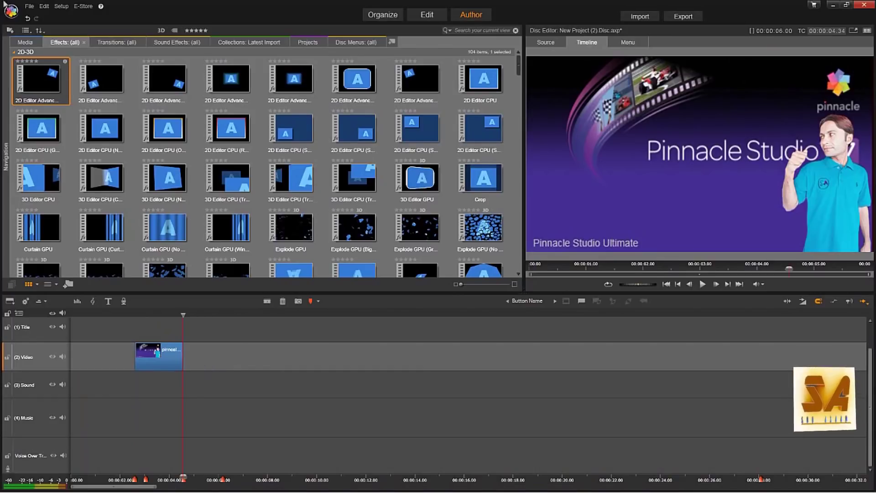
{"action": "left_click", "coordinate": [27, 19]}
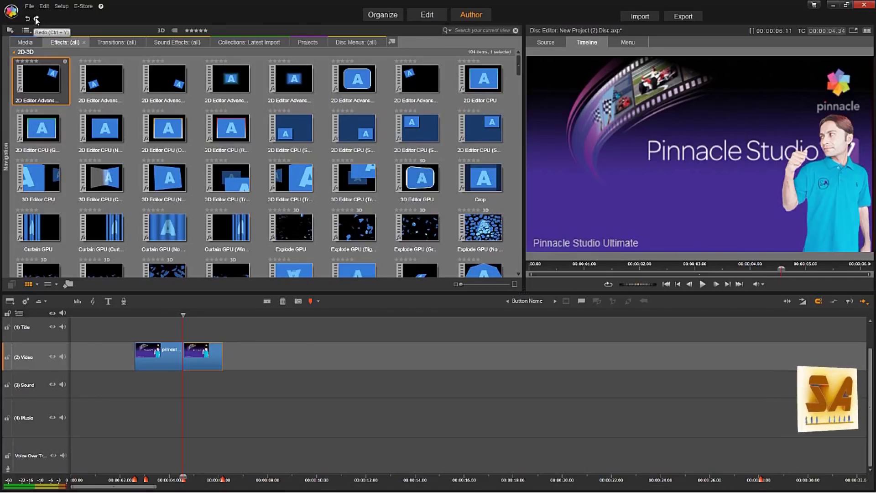
{"action": "left_click", "coordinate": [36, 19]}
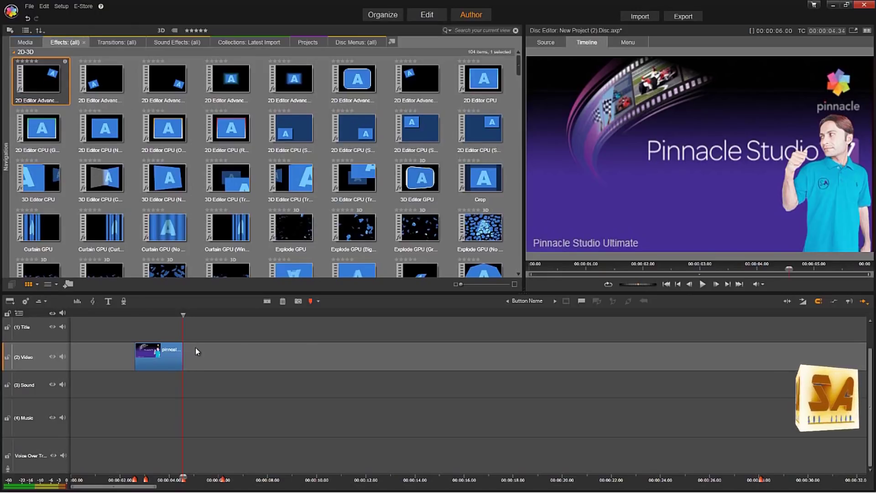
{"action": "key", "text": "ctrl+v"}
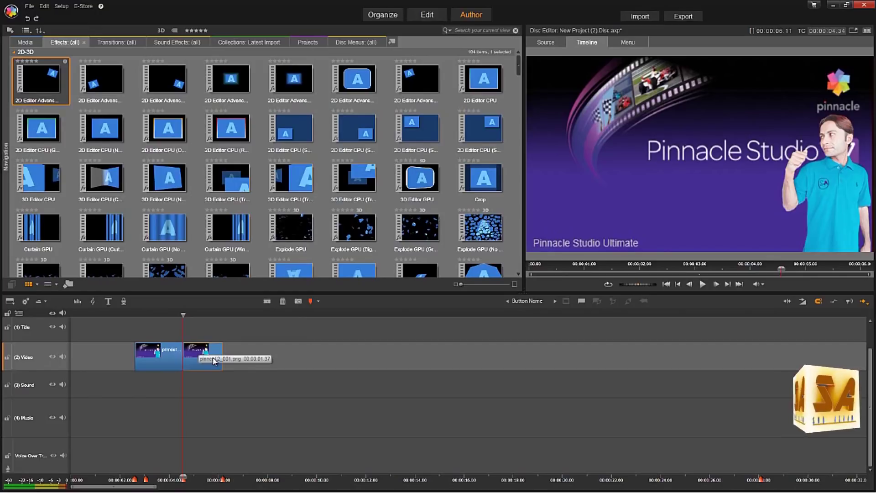
{"action": "key", "text": "Delete"}
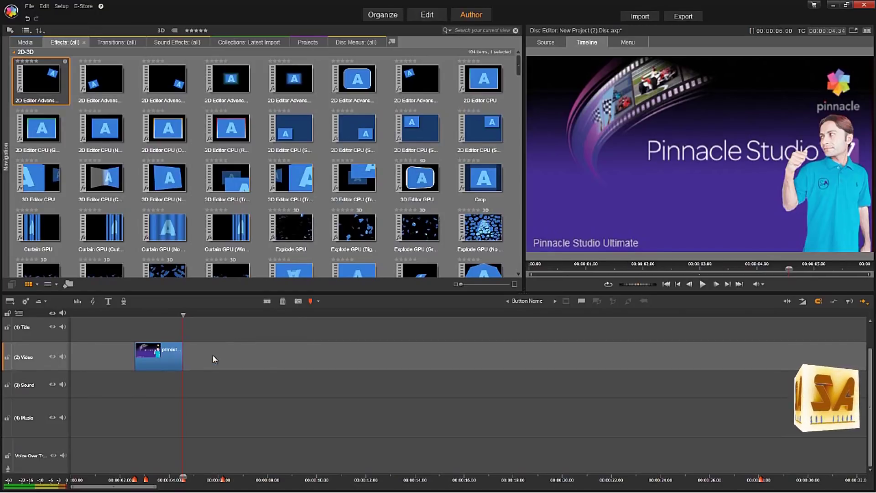